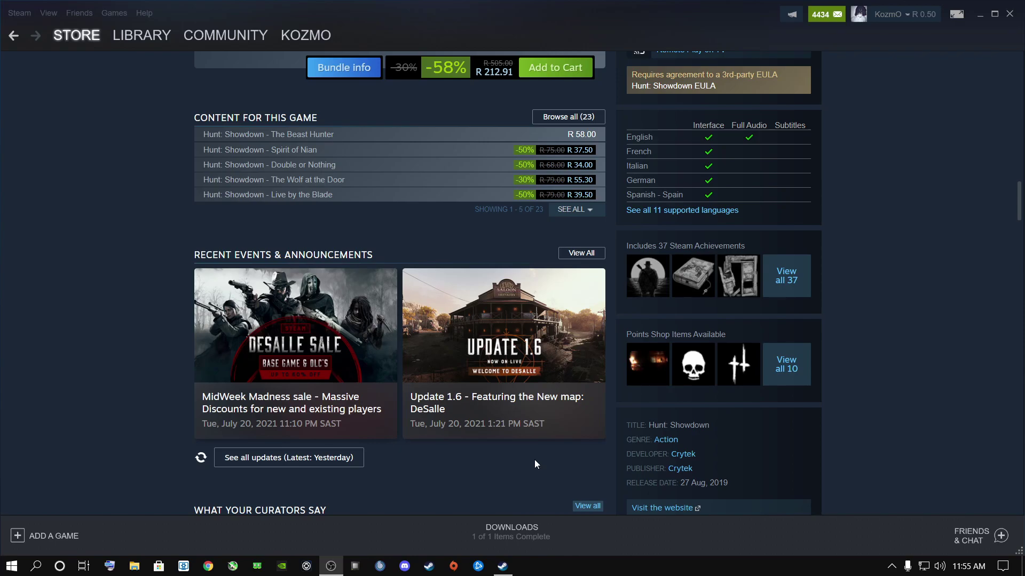
pyautogui.scroll(15, 528, 457)
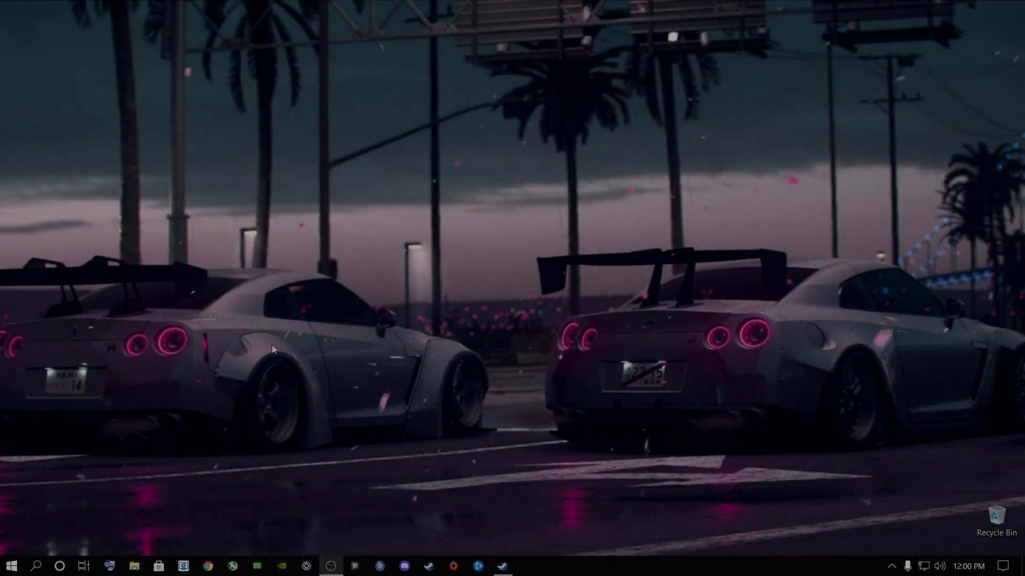
# Search Windows for "graphics settings" and open the Graphics settings page
pyautogui.press('super+s')
pyautogui.write('graphics settings')
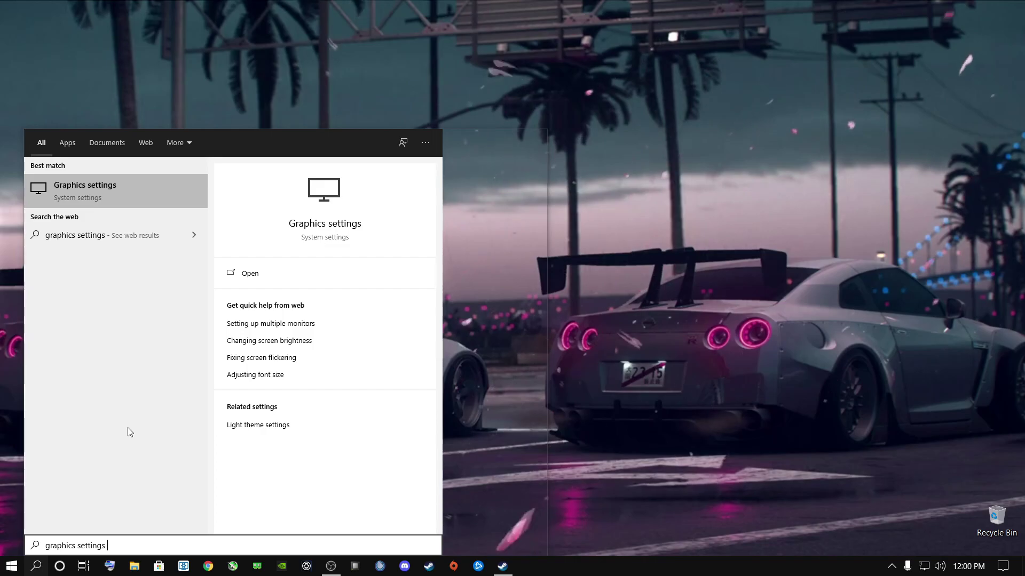
pyautogui.click(70, 191)
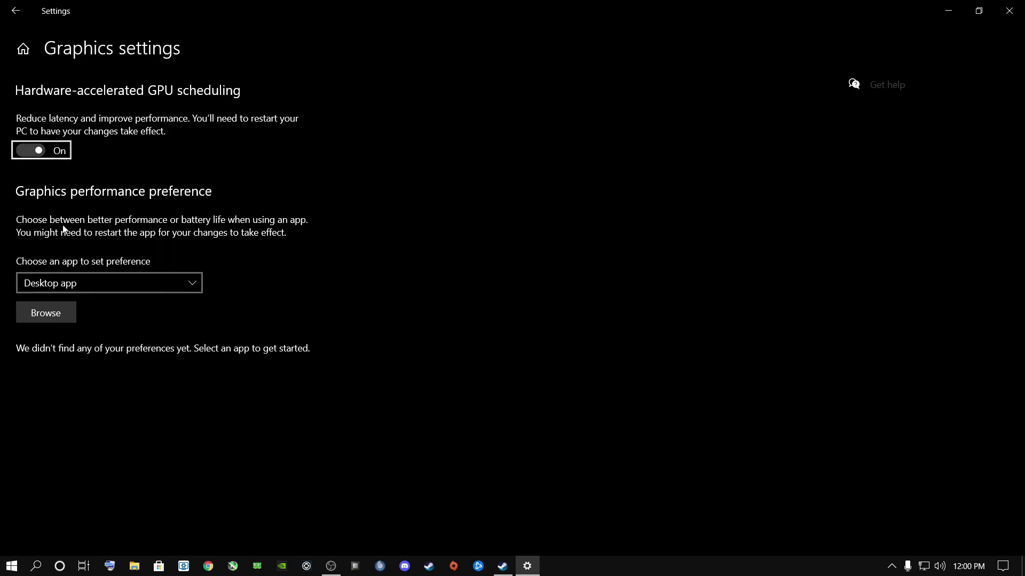
# Add the hunt application from D:\Steam Install\steamapps\common\Hunt Showdown to the graphics performance preference list
pyautogui.click(56, 314)
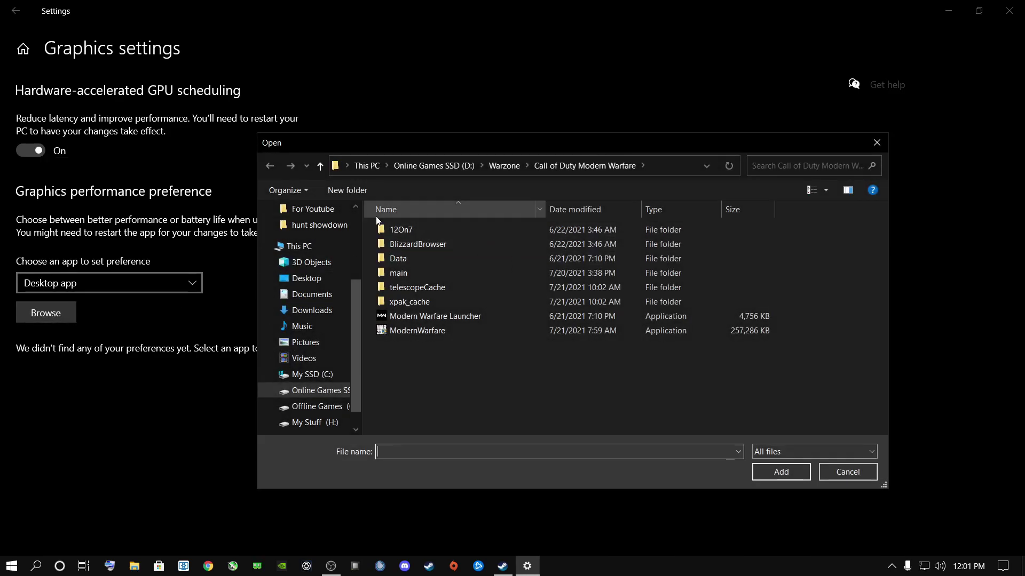
pyautogui.click(283, 392)
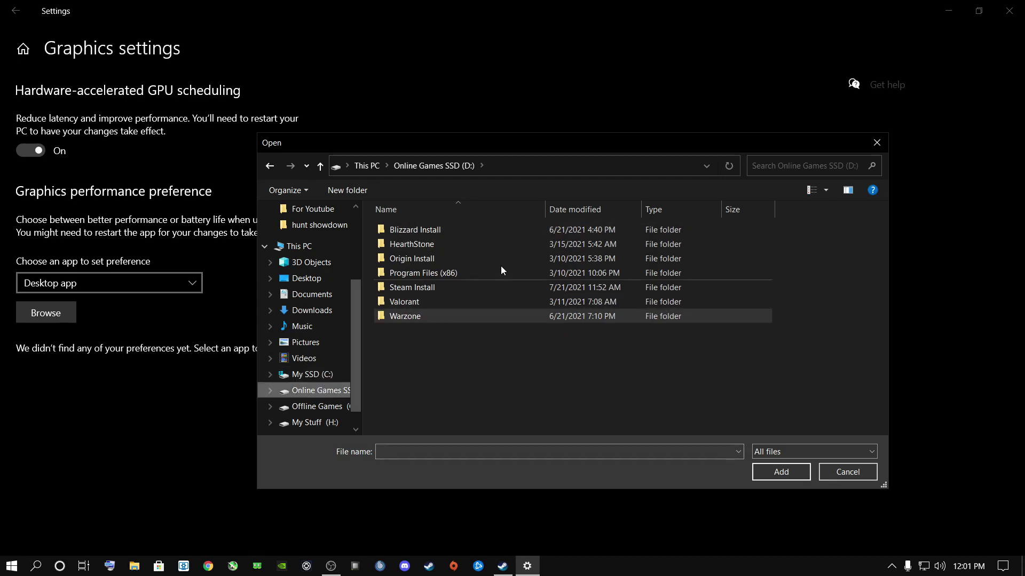
pyautogui.doubleClick(415, 289)
pyautogui.scroll(-3, 418, 274)
pyautogui.doubleClick(414, 345)
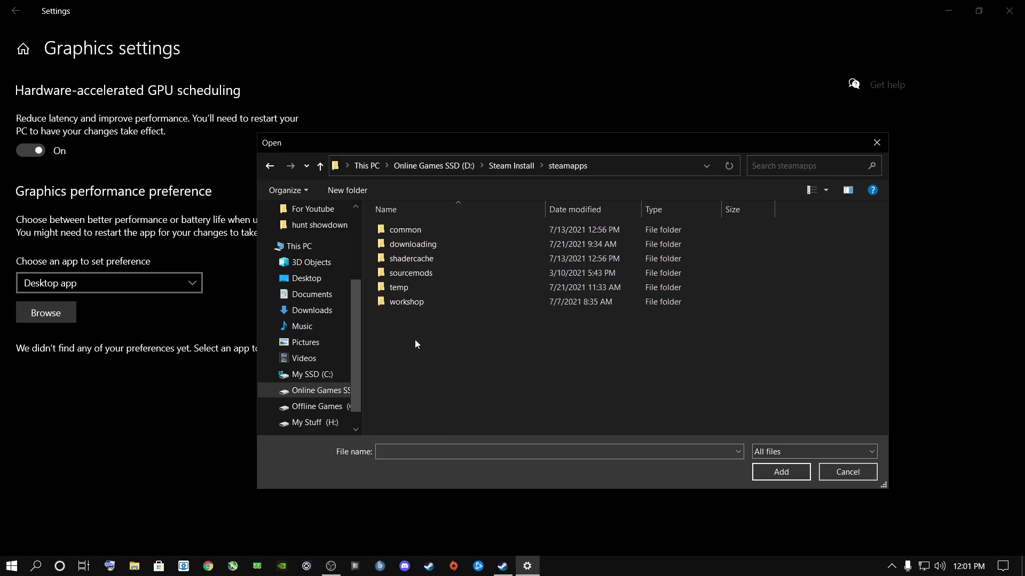
pyautogui.doubleClick(404, 231)
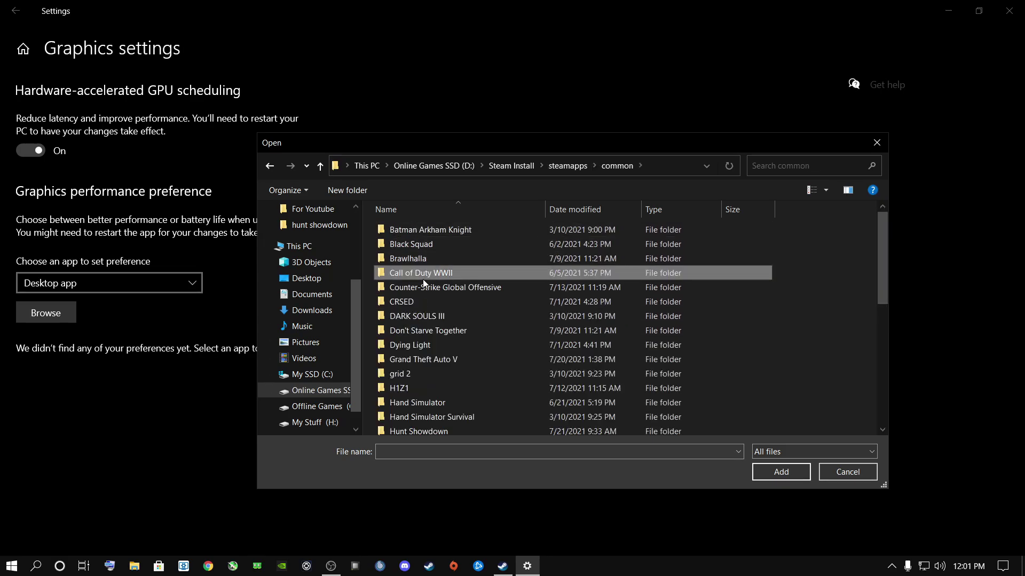
pyautogui.press('h')
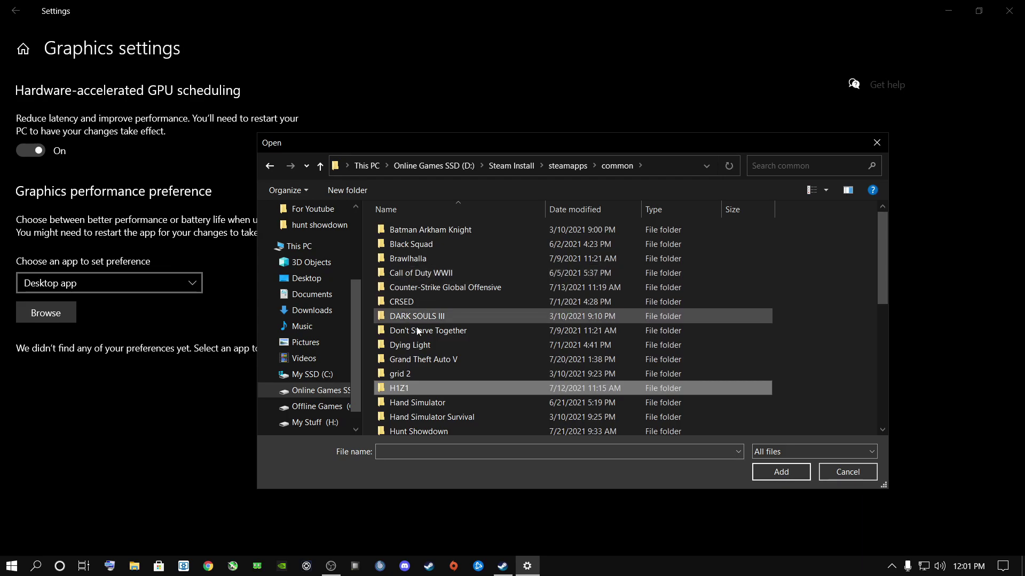
pyautogui.scroll(-1, 427, 397)
pyautogui.doubleClick(422, 395)
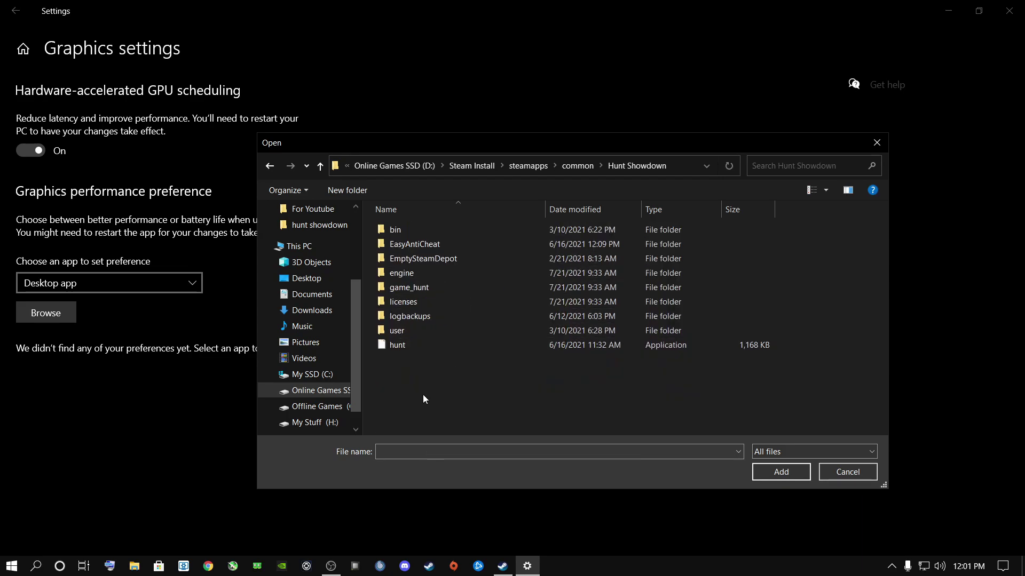
pyautogui.click(403, 346)
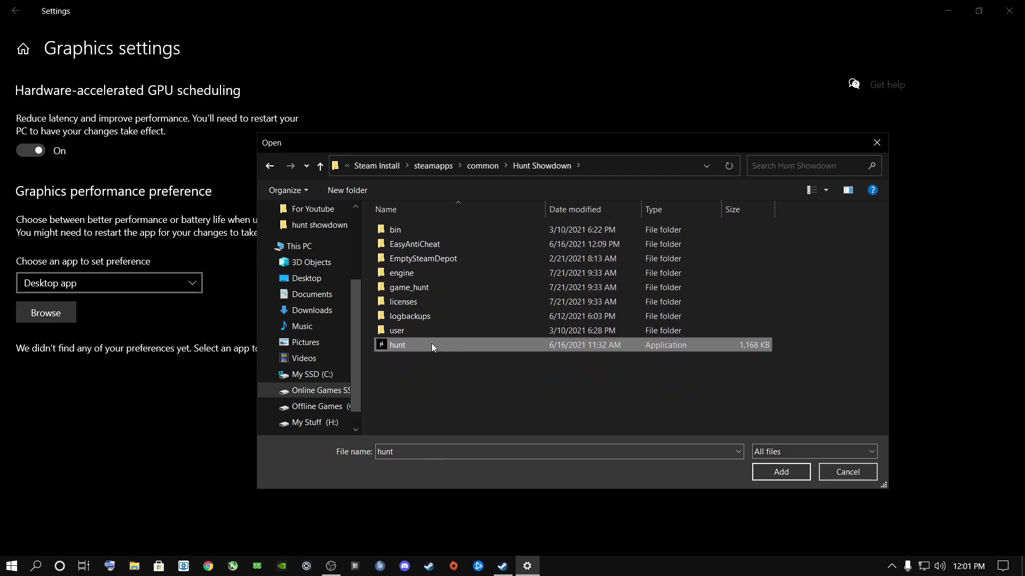
pyautogui.doubleClick(658, 344)
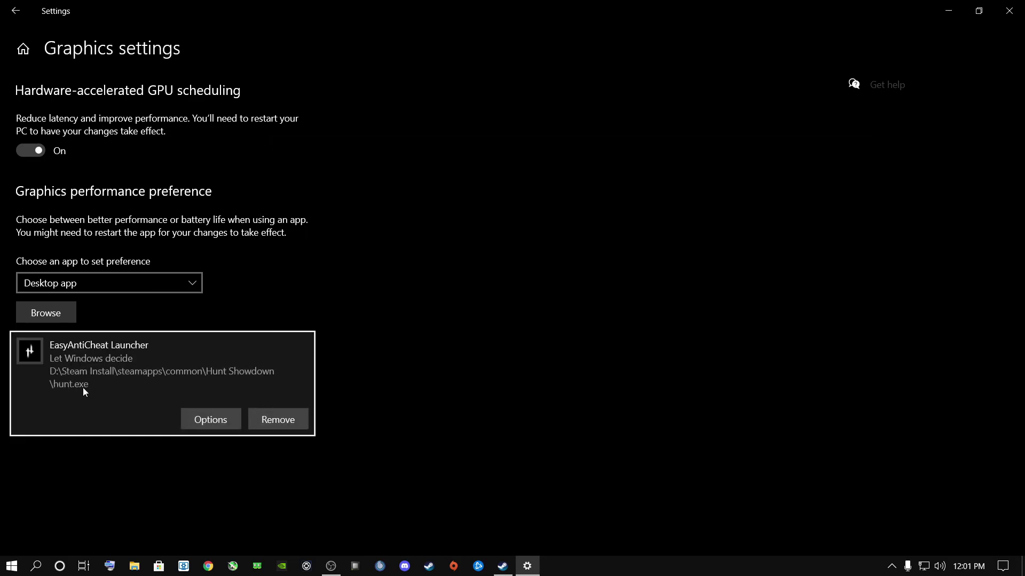
# Set the graphics preference of the added hunt.exe entry to High performance, save it and close Settings
pyautogui.click(221, 420)
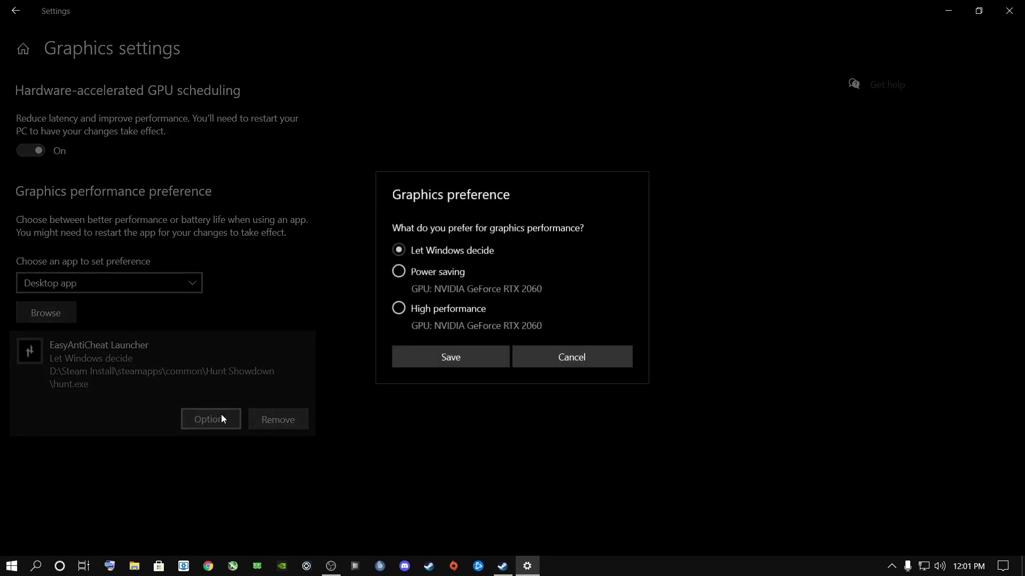
pyautogui.click(410, 319)
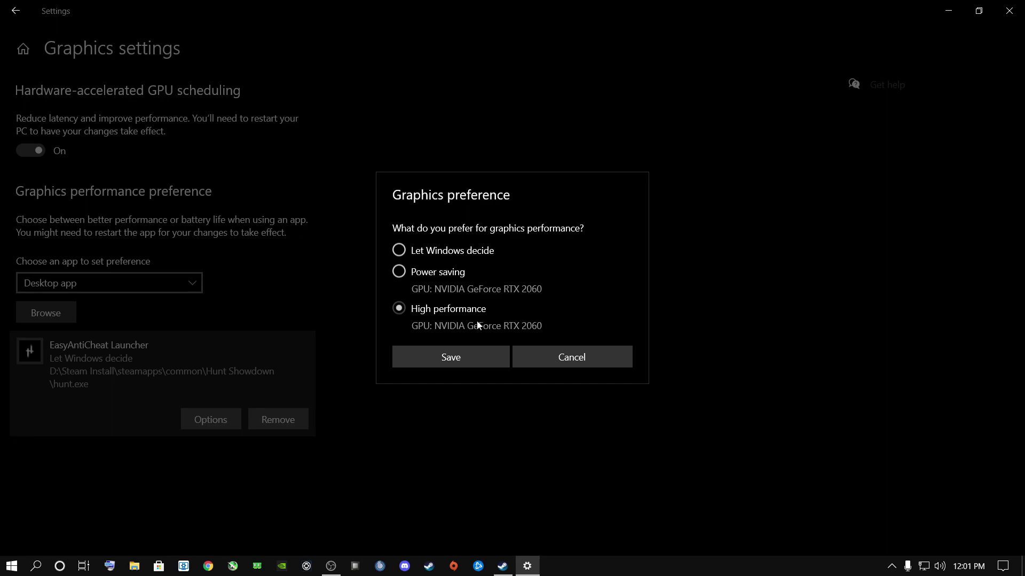
pyautogui.click(462, 358)
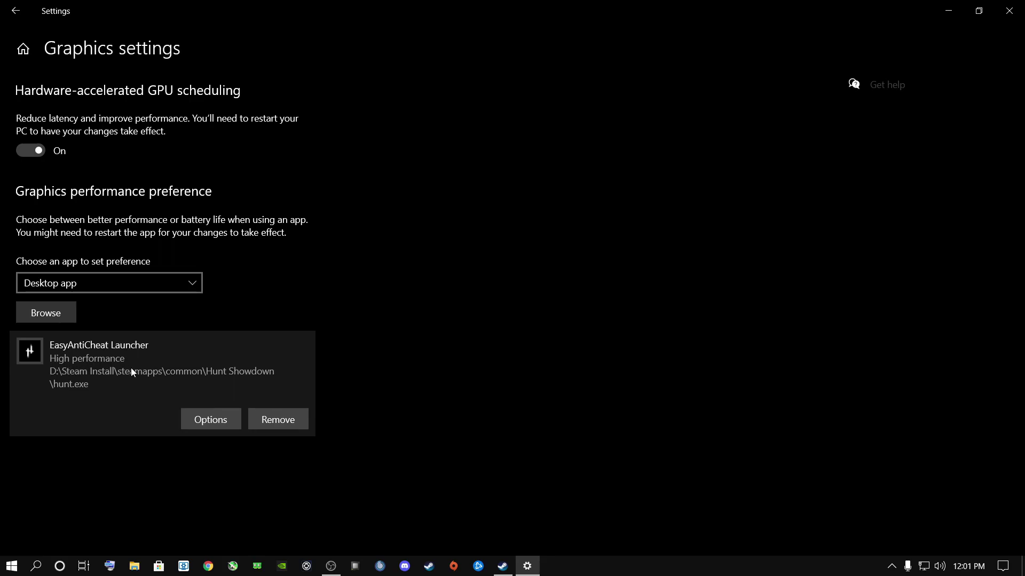
pyautogui.click(1009, 10)
pyautogui.rightClick(526, 306)
pyautogui.click(376, 267)
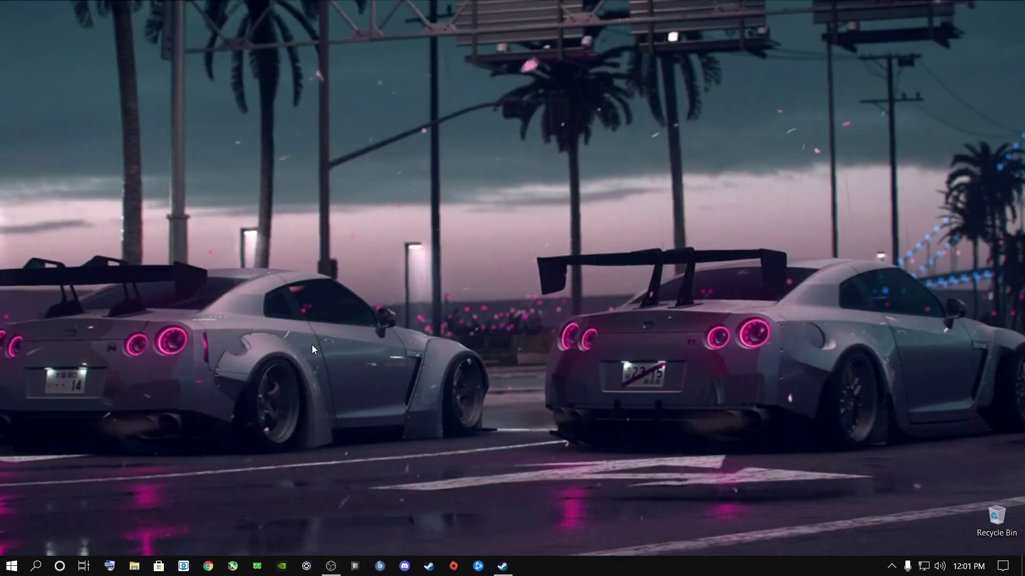
# Search Windows for "edit power plan", open it and go up to the Power Options overview
pyautogui.click(35, 566)
pyautogui.write('edi')
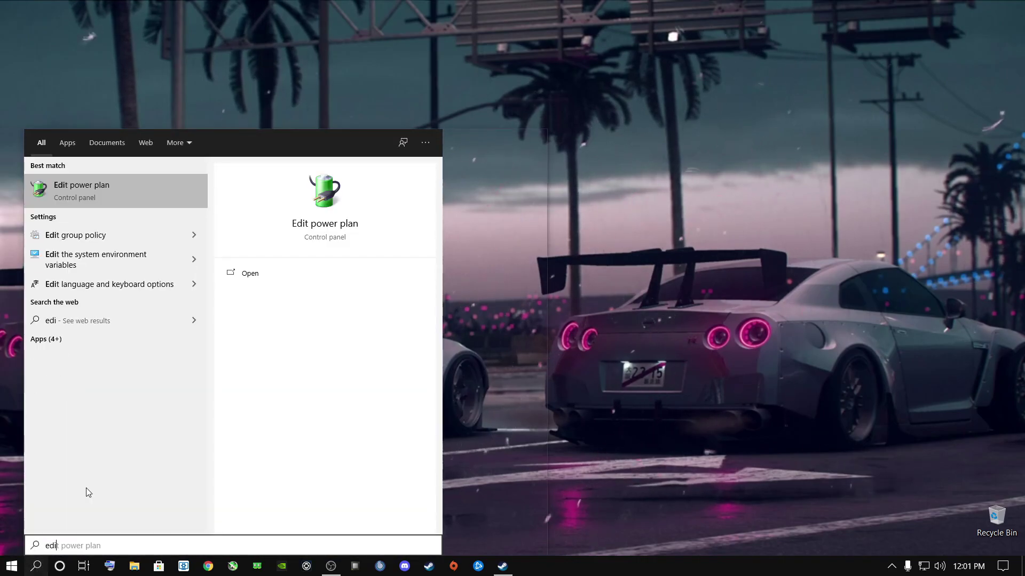
pyautogui.write('t power plan')
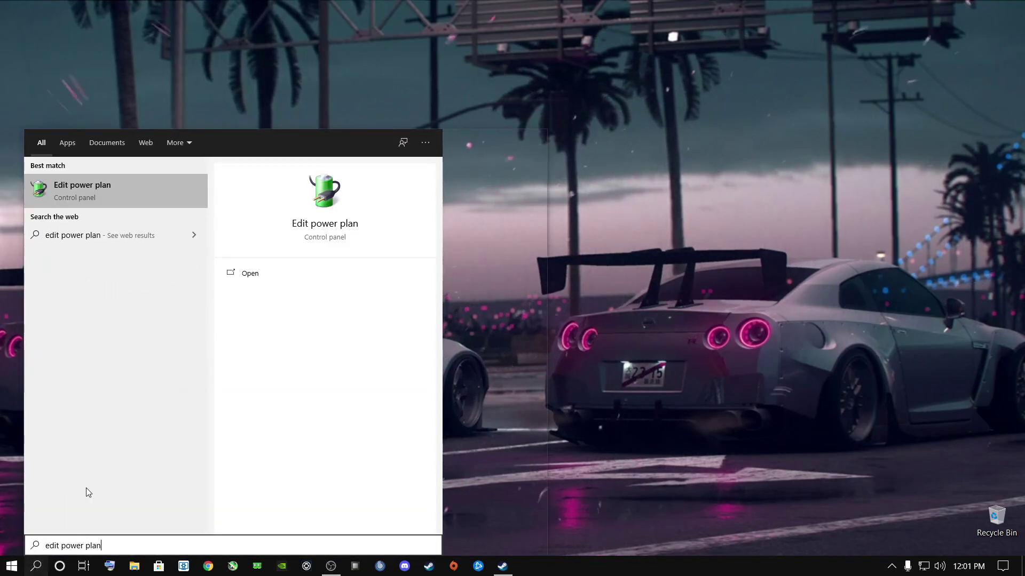
pyautogui.click(81, 191)
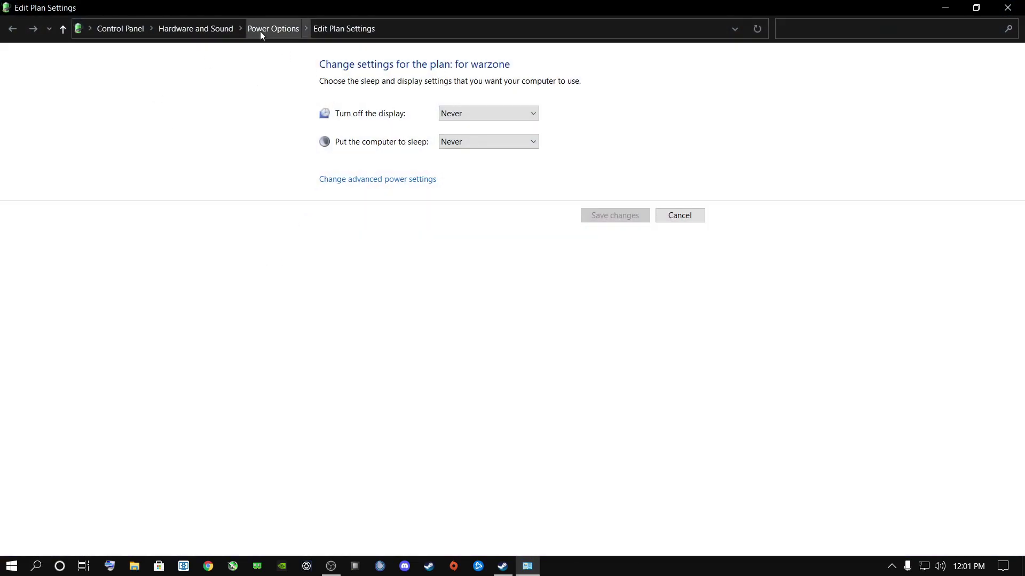
pyautogui.click(273, 30)
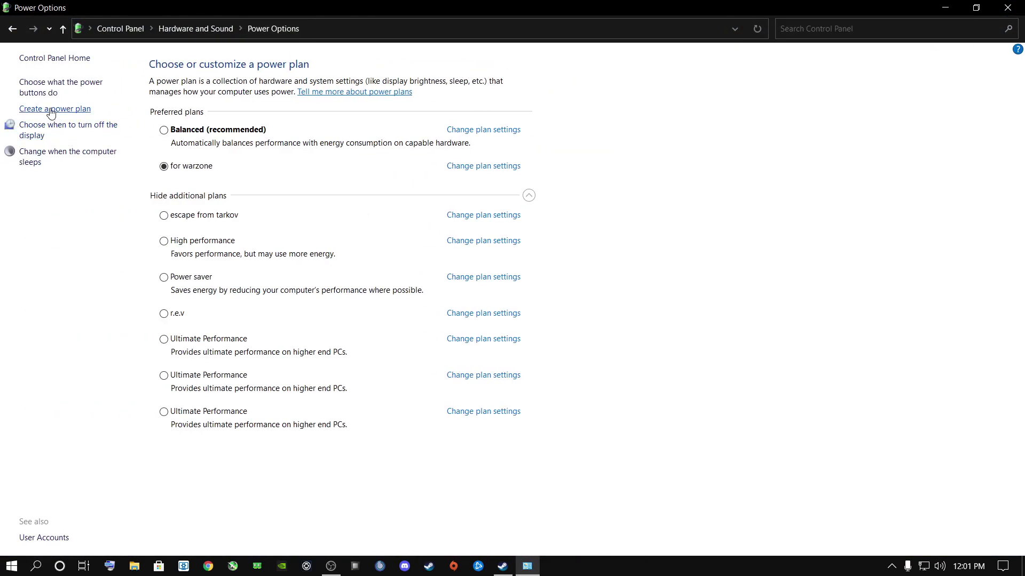
# Create a power plan named "hunt showdown" based on High performance, keeping display and sleep timeouts at Never
pyautogui.click(51, 110)
pyautogui.click(334, 174)
pyautogui.moveTo(322, 241); pyautogui.dragTo(350, 241)
pyautogui.click(355, 240)
pyautogui.press('BackSpace')
pyautogui.press('BackSpace')
pyautogui.press('BackSpace')
pyautogui.press('BackSpace')
pyautogui.press('BackSpace')
pyautogui.press('BackSpace')
pyautogui.press('BackSpace')
pyautogui.press('BackSpace')
pyautogui.press('BackSpace')
pyautogui.press('BackSpace')
pyautogui.press('BackSpace')
pyautogui.press('BackSpace')
pyautogui.press('BackSpace')
pyautogui.press('BackSpace')
pyautogui.press('BackSpace')
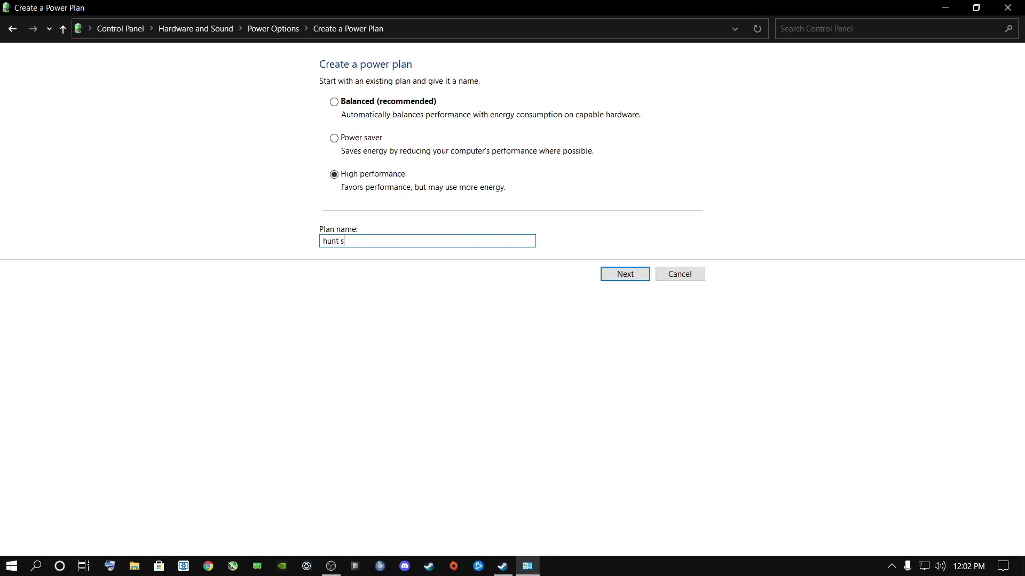
pyautogui.click(622, 274)
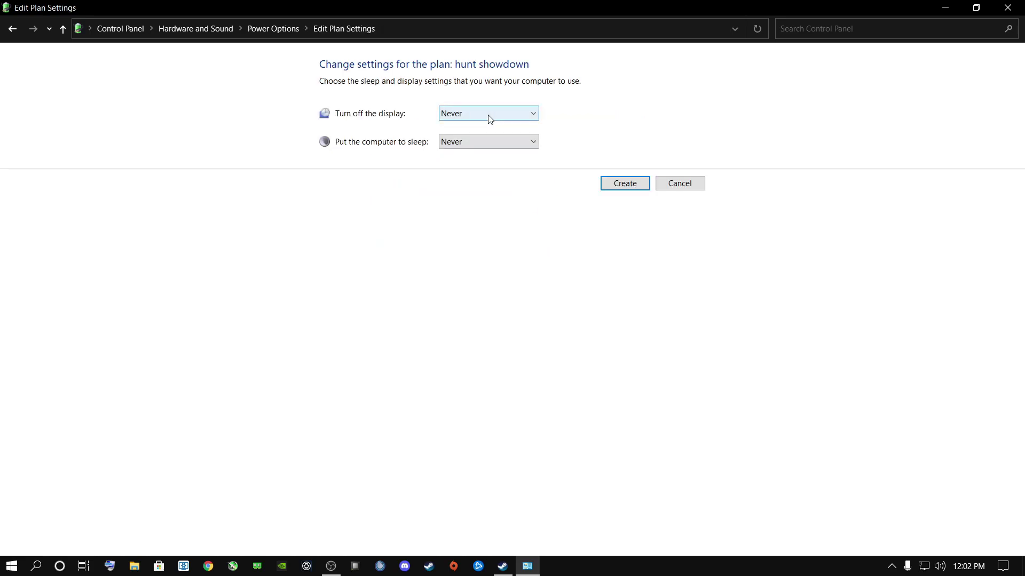
pyautogui.click(608, 185)
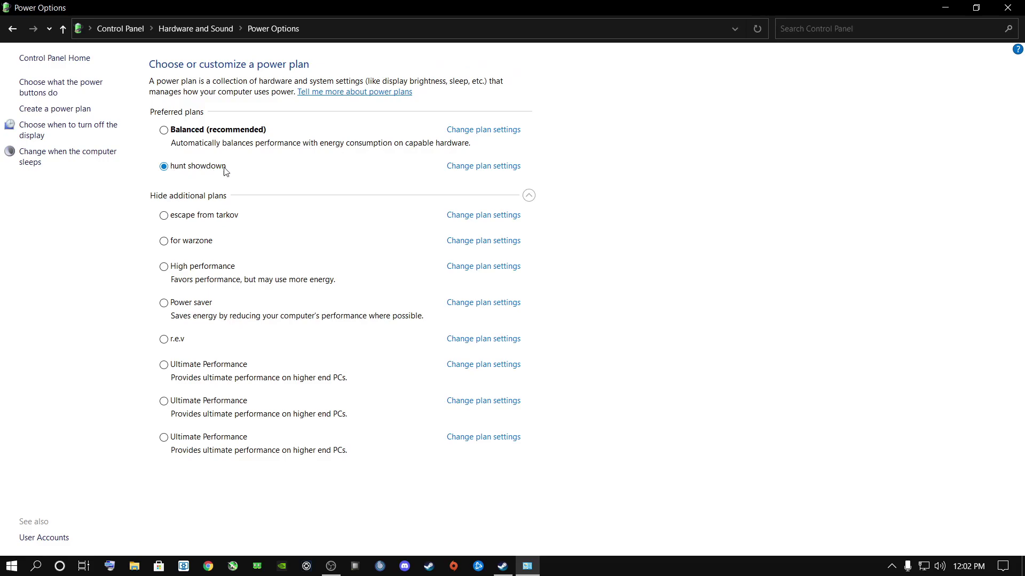
# In the hunt showdown plan's advanced power settings, set Turn off hard disk after to 0 minutes and apply it
pyautogui.click(483, 168)
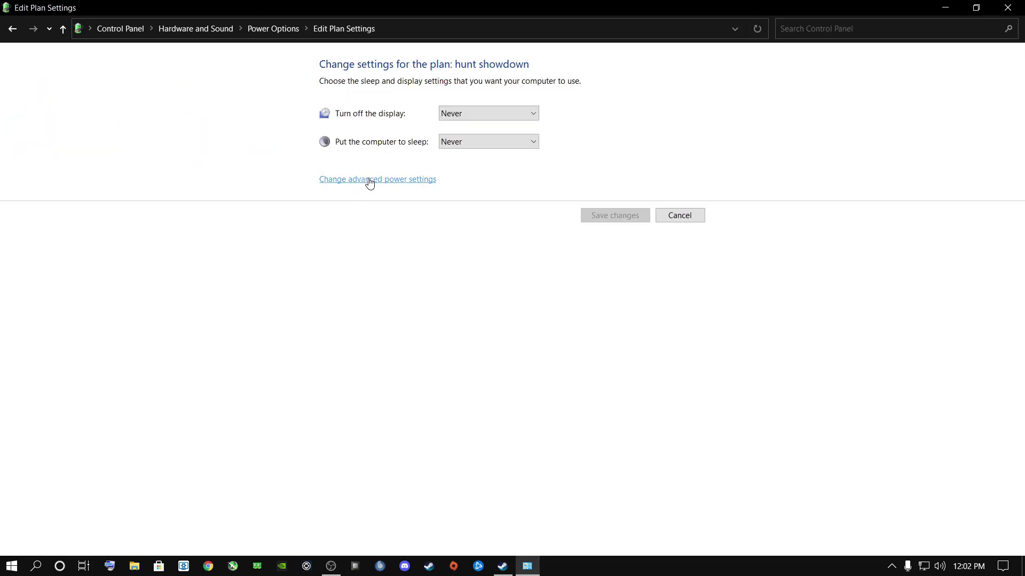
pyautogui.click(370, 180)
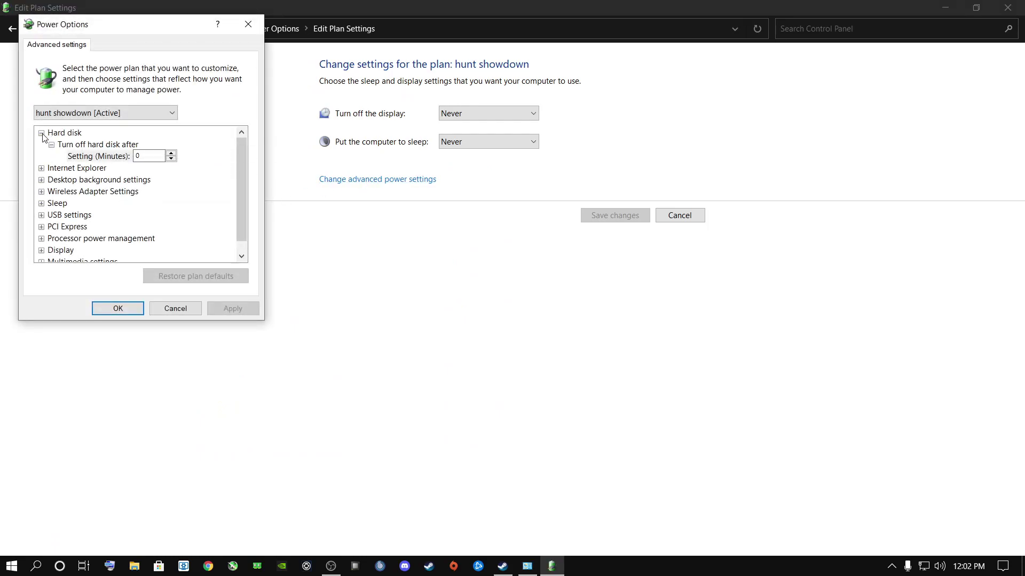
pyautogui.doubleClick(64, 132)
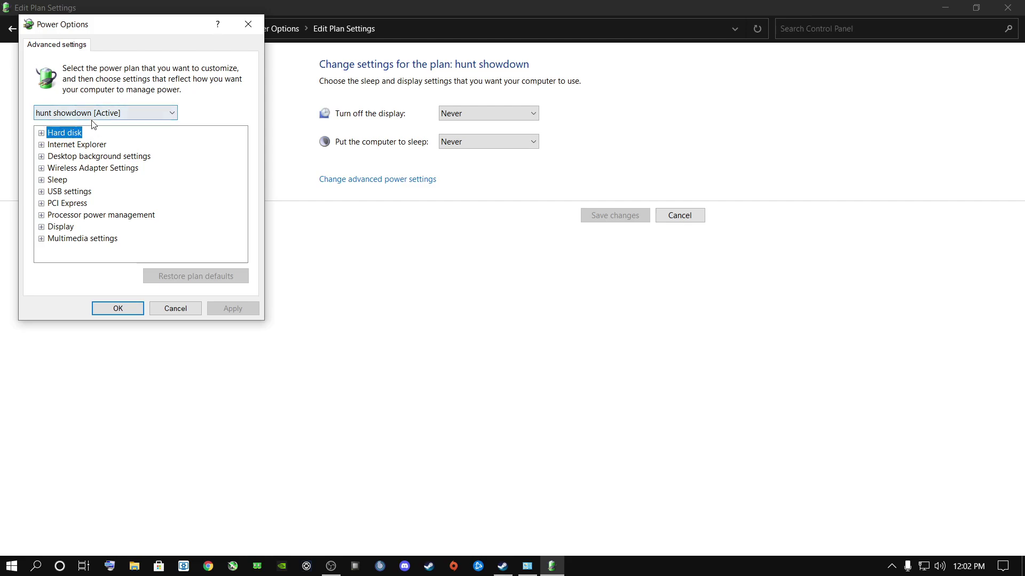
pyautogui.click(42, 134)
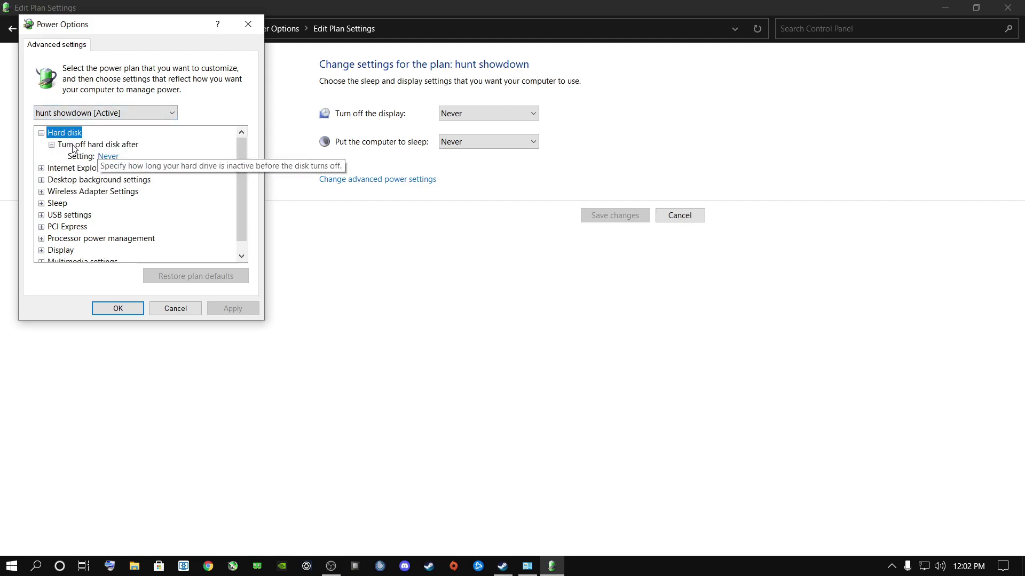
pyautogui.click(109, 156)
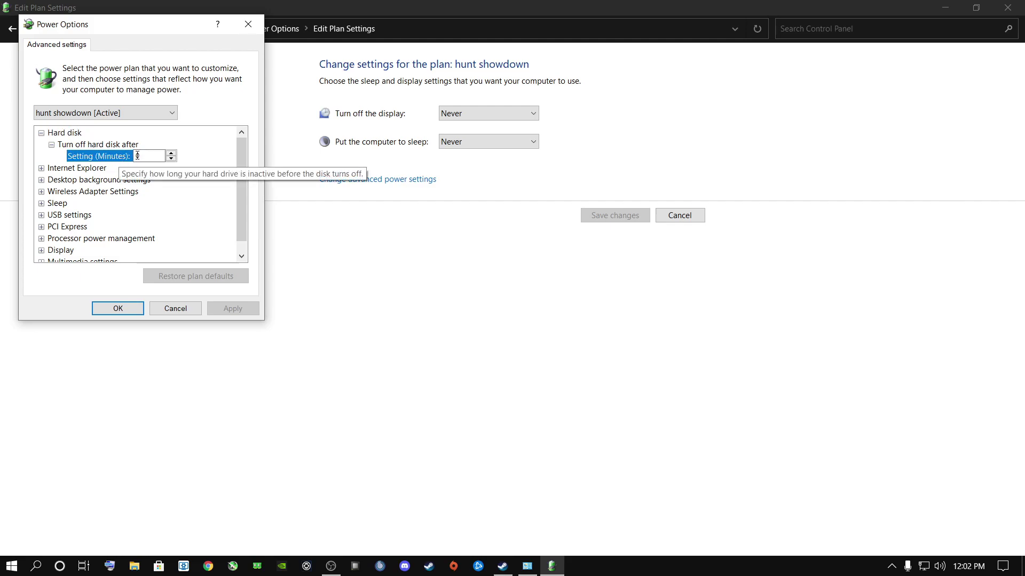
pyautogui.write('1')
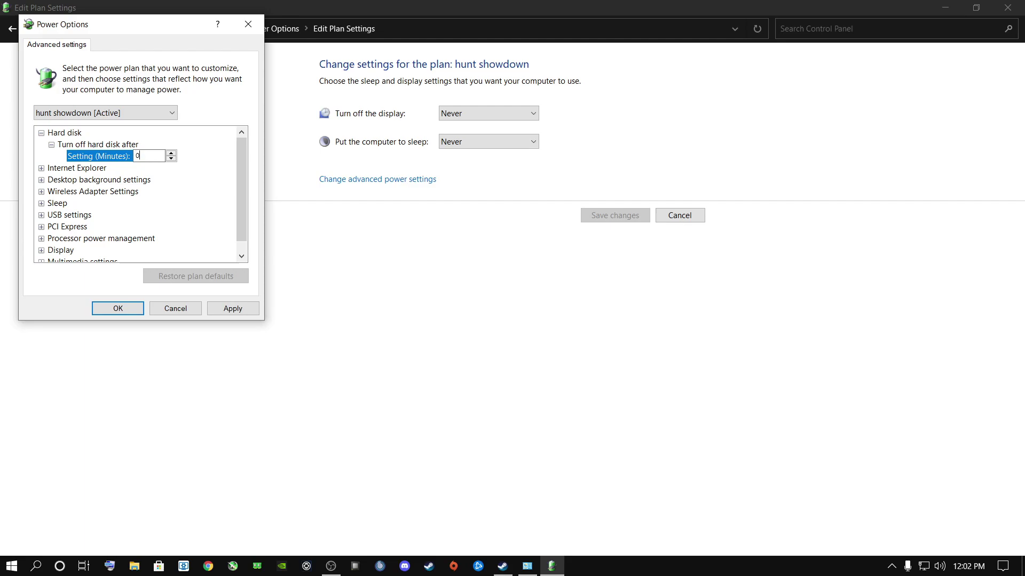
pyautogui.click(235, 309)
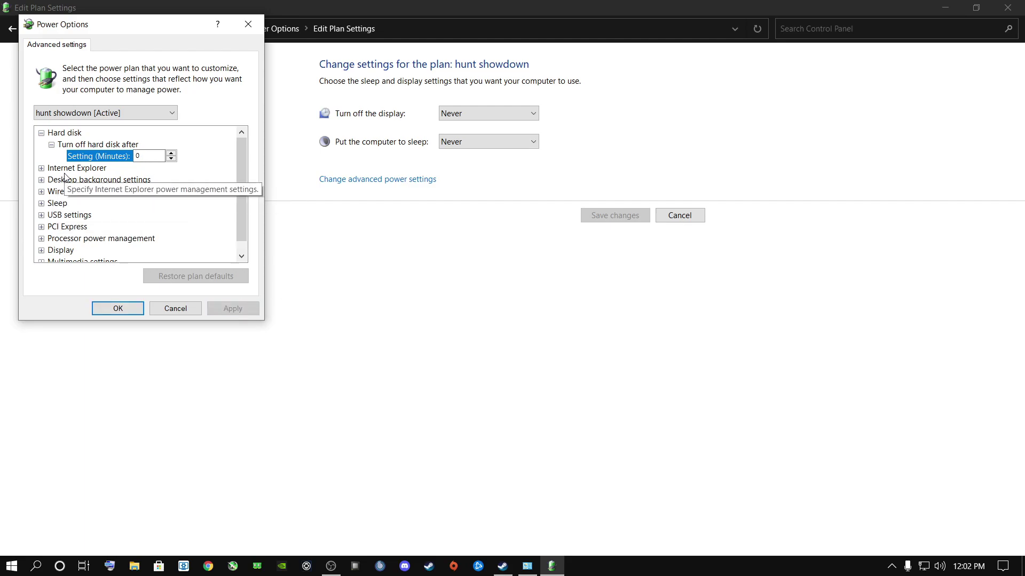
pyautogui.click(129, 167)
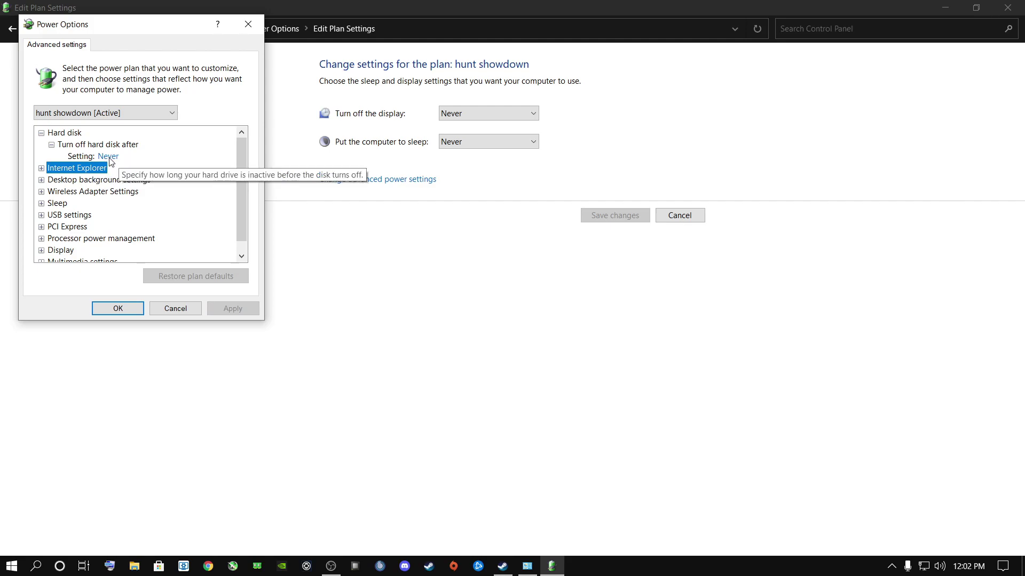
# Set the Minimum processor state under Processor power management to 100%
pyautogui.moveTo(244, 161); pyautogui.dragTo(245, 171)
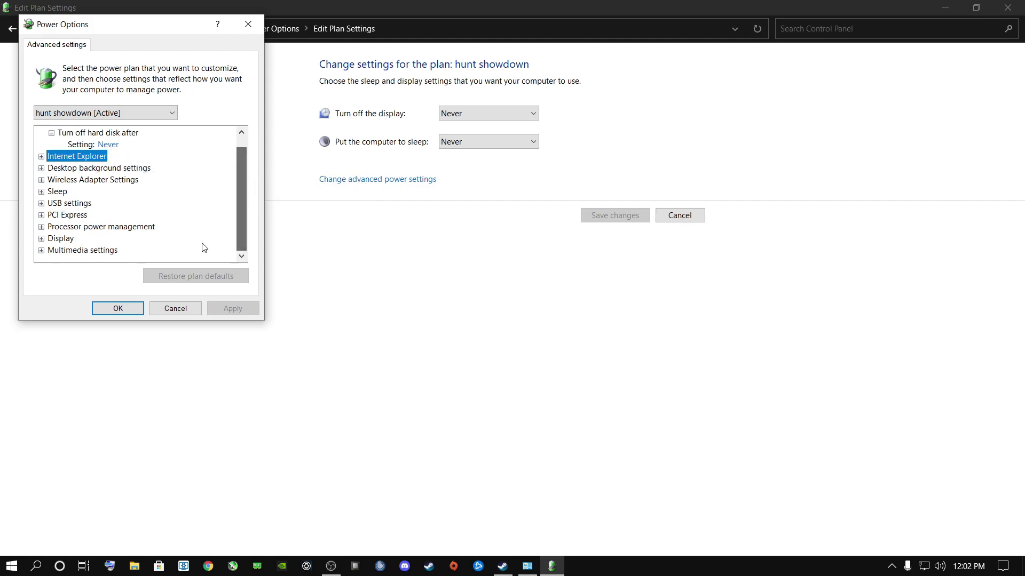
pyautogui.click(41, 227)
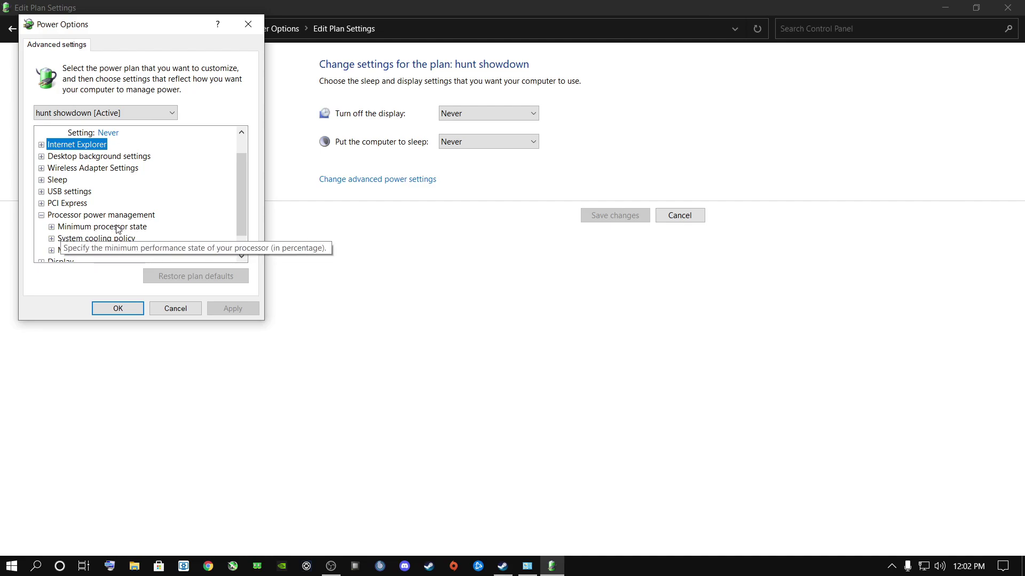
pyautogui.click(51, 227)
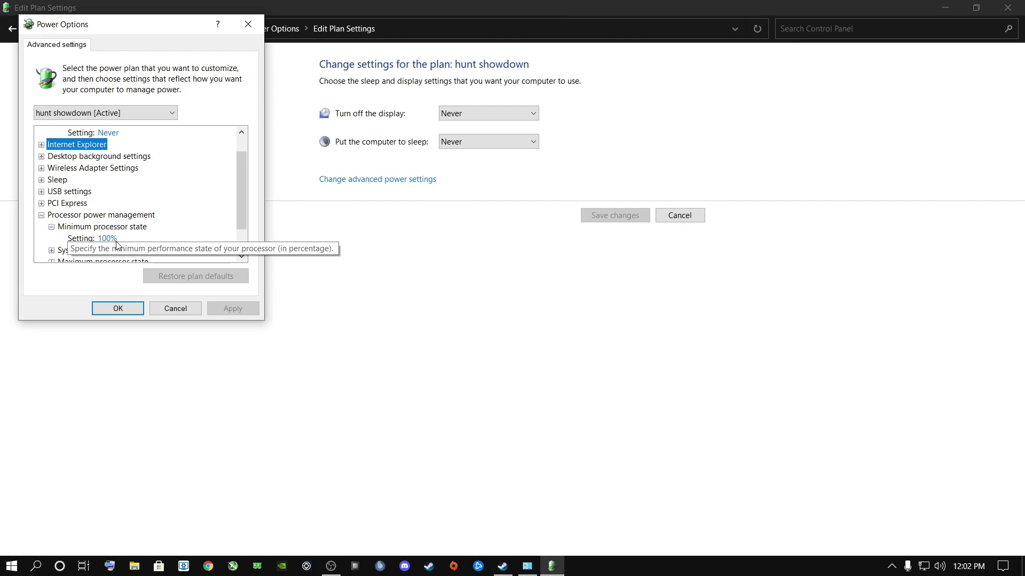
pyautogui.scroll(-1, 131, 240)
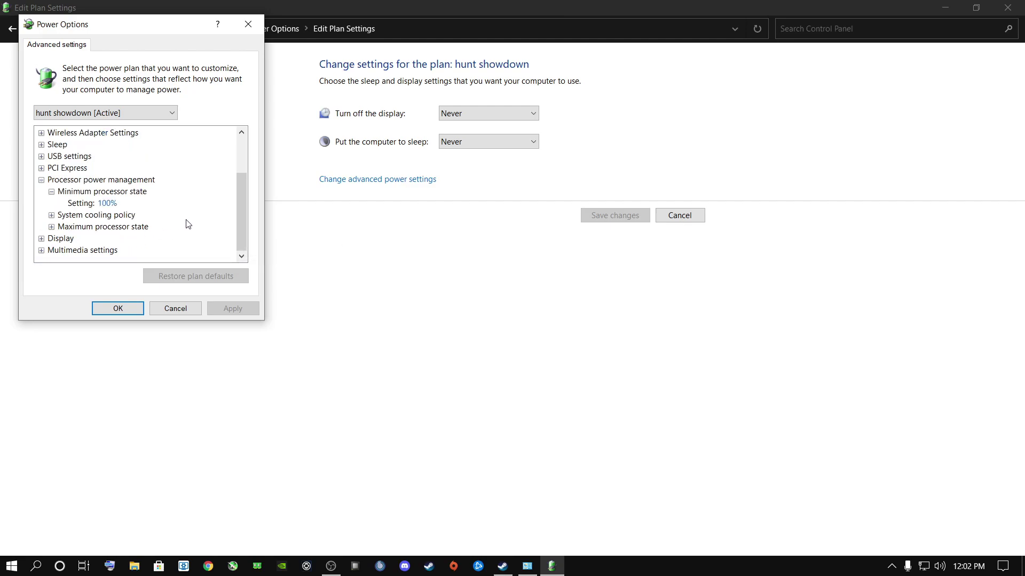
pyautogui.click(107, 204)
pyautogui.press('BackSpace')
pyautogui.press('BackSpace')
pyautogui.press('BackSpace')
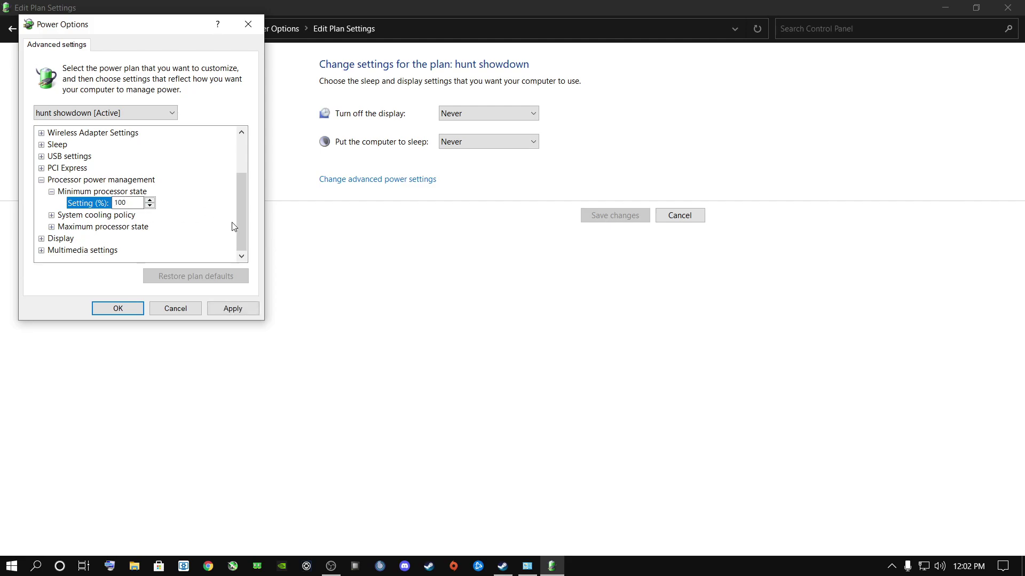
# Apply the hunt showdown plan's processor settings, expand Maximum processor state to check it, and close the power settings
pyautogui.click(231, 309)
pyautogui.click(51, 227)
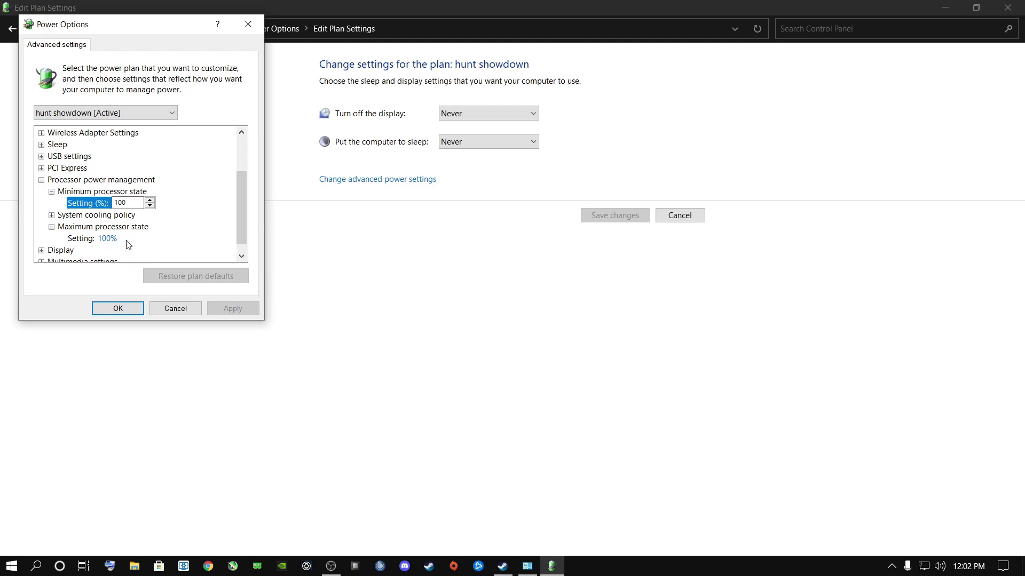
pyautogui.click(120, 309)
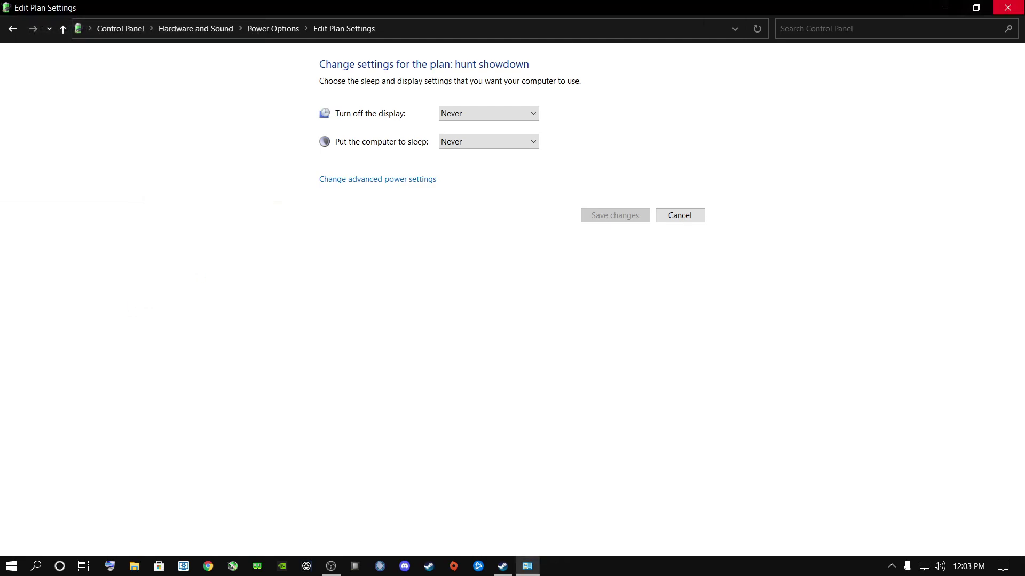
pyautogui.click(1007, 8)
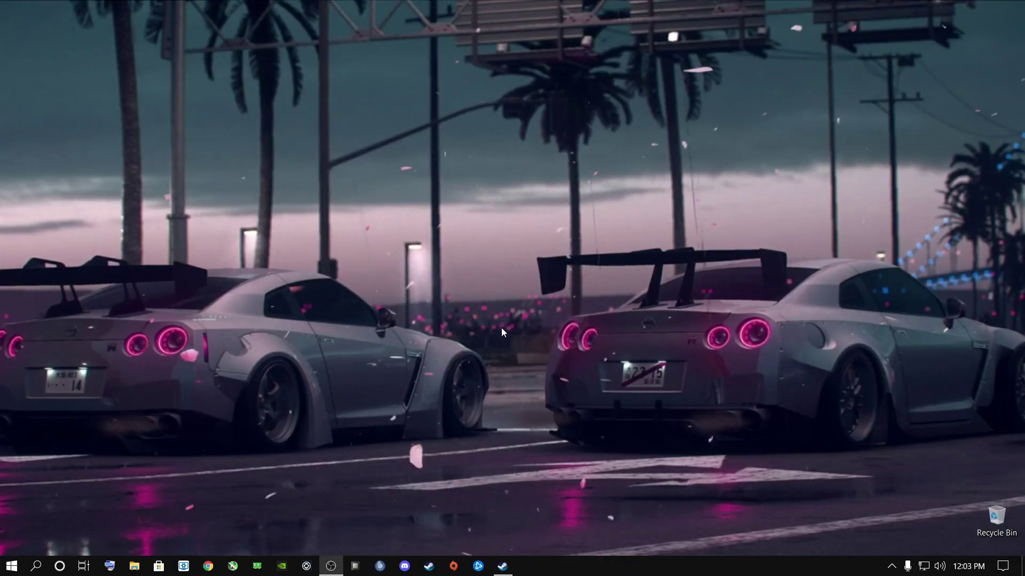
pyautogui.rightClick(438, 273)
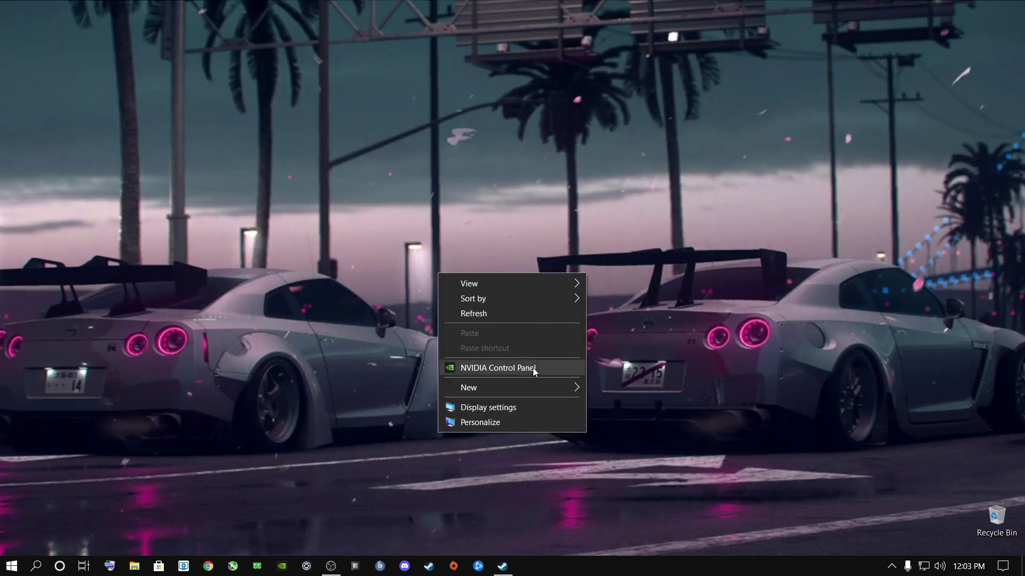
pyautogui.click(230, 373)
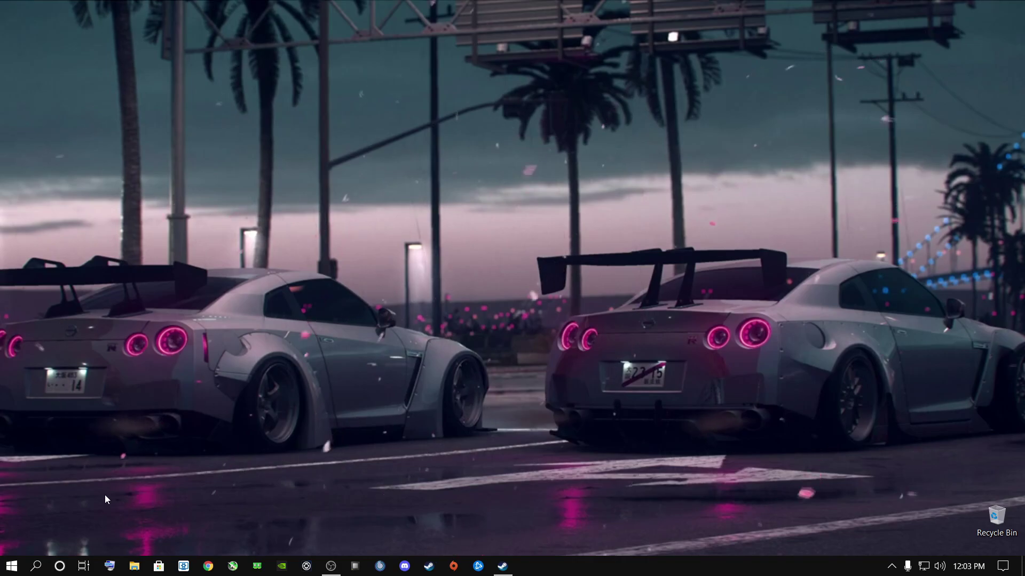
pyautogui.click(36, 567)
pyautogui.press('Escape')
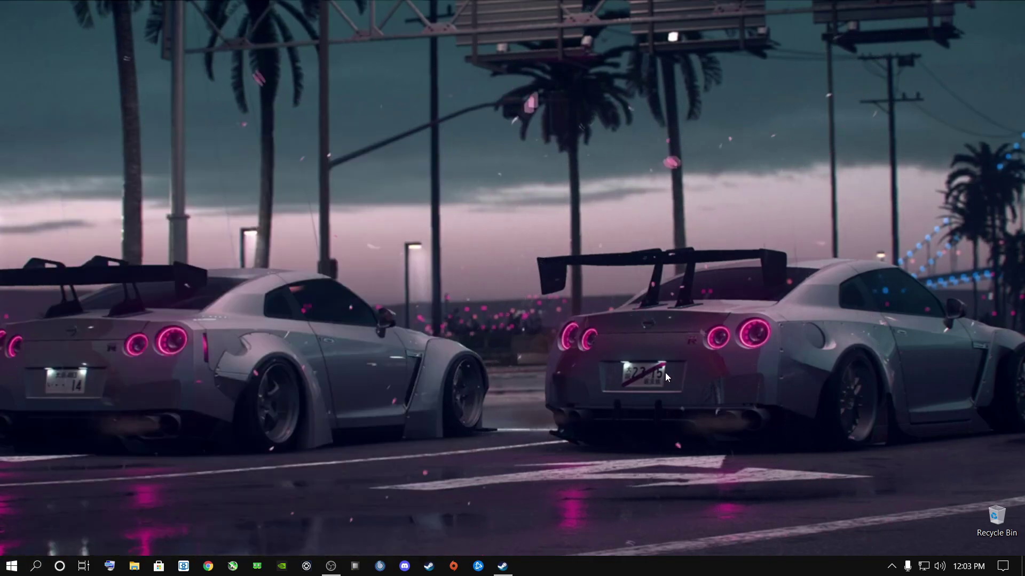
pyautogui.click(12, 566)
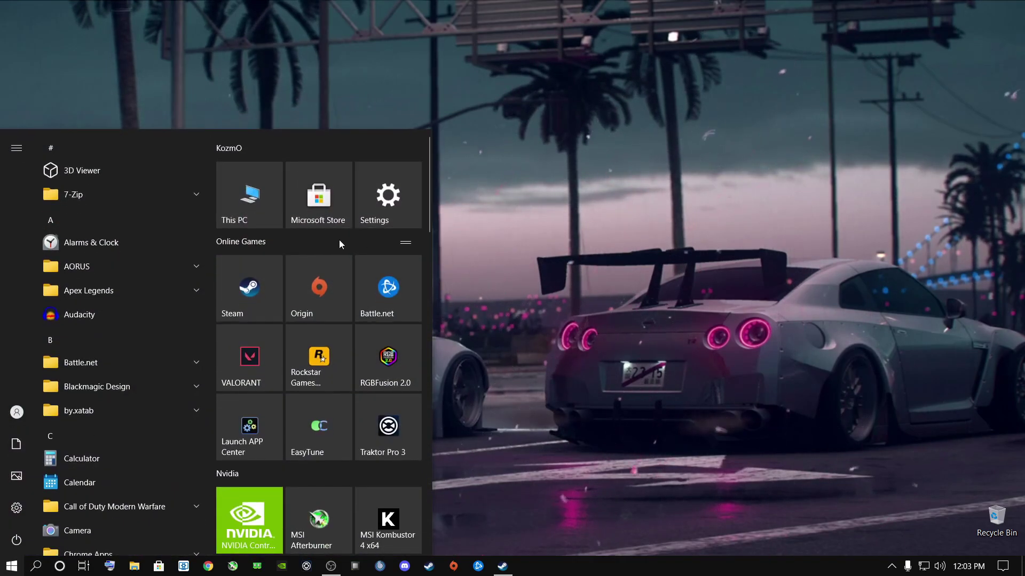
pyautogui.click(581, 414)
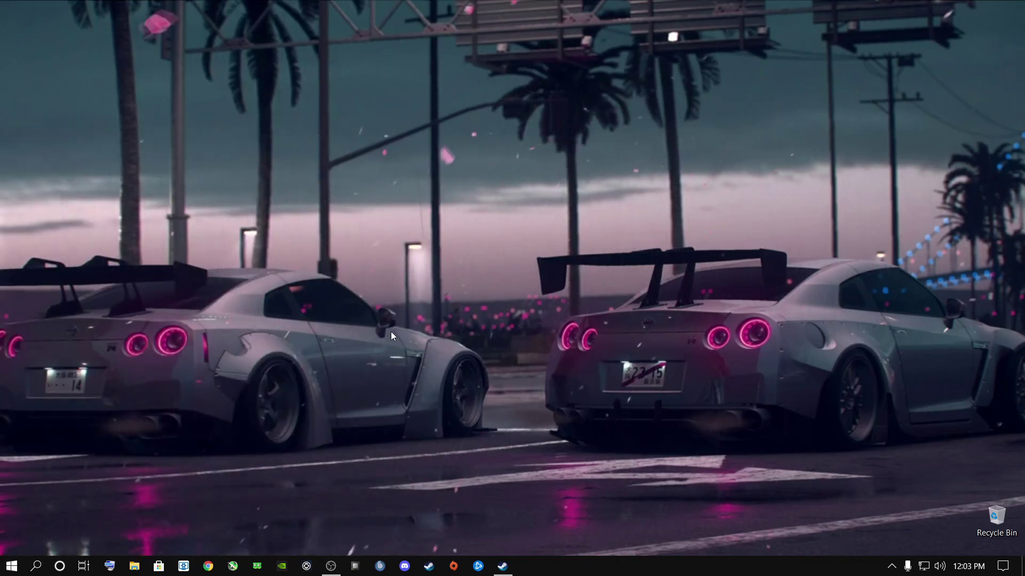
# Open the NVIDIA Control Panel from the desktop
pyautogui.rightClick(443, 260)
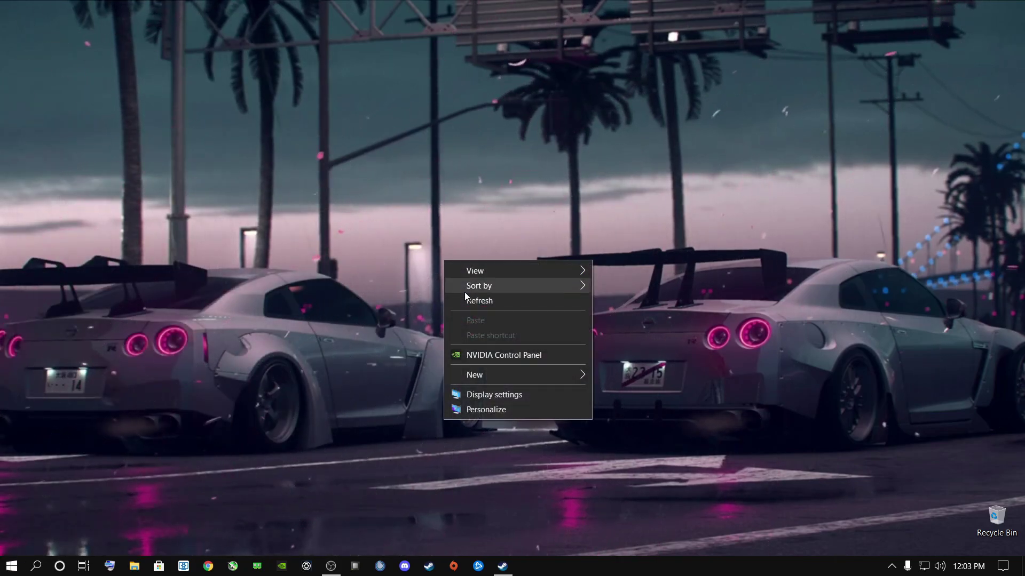
pyautogui.click(482, 356)
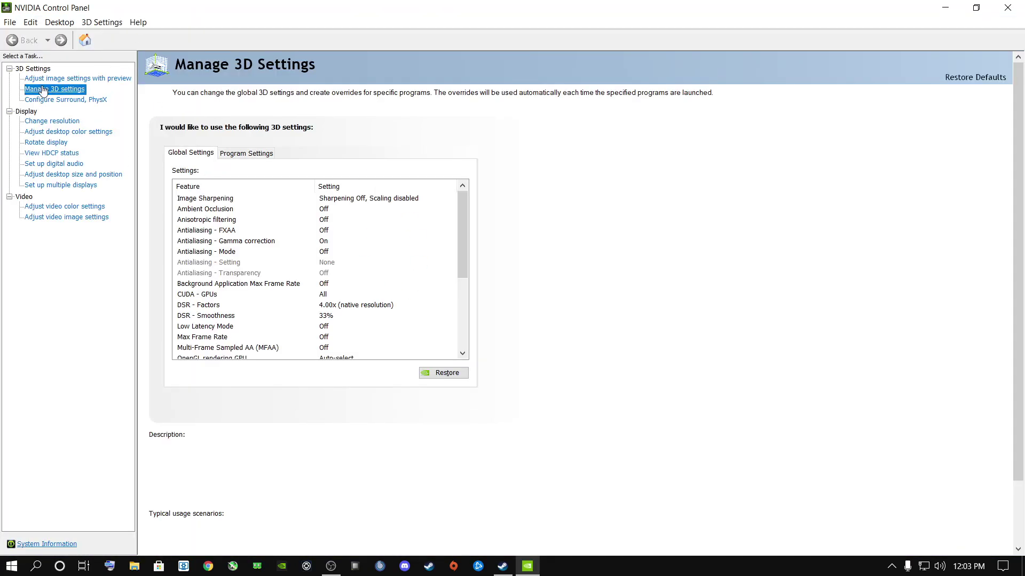
# Try switching the image settings with preview to the user's own preference, emphasizing Performance
pyautogui.click(58, 80)
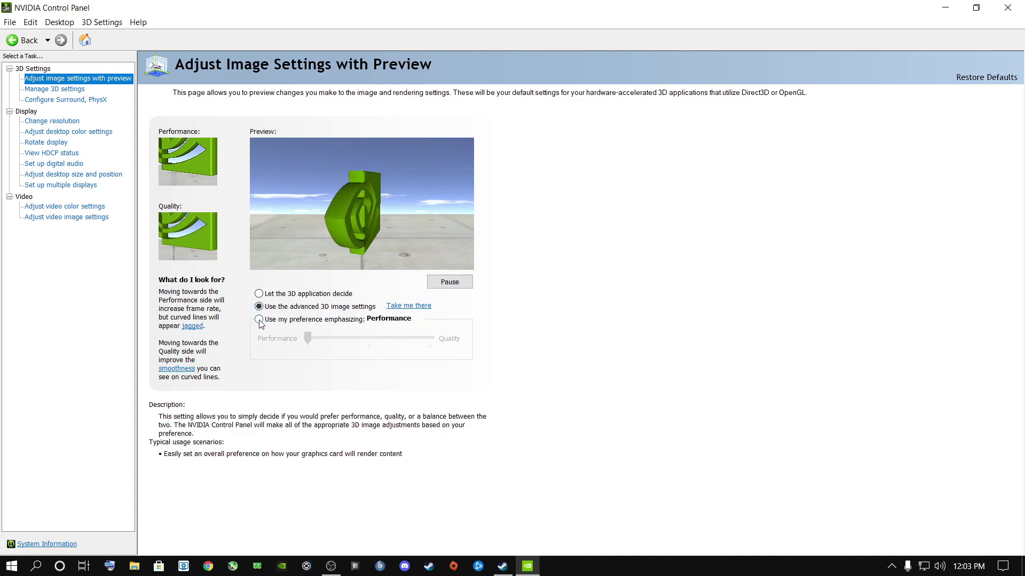
pyautogui.click(258, 319)
pyautogui.moveTo(308, 339)
pyautogui.mouseDown()
pyautogui.moveTo(434, 347)
pyautogui.moveTo(308, 345)
pyautogui.mouseUp()
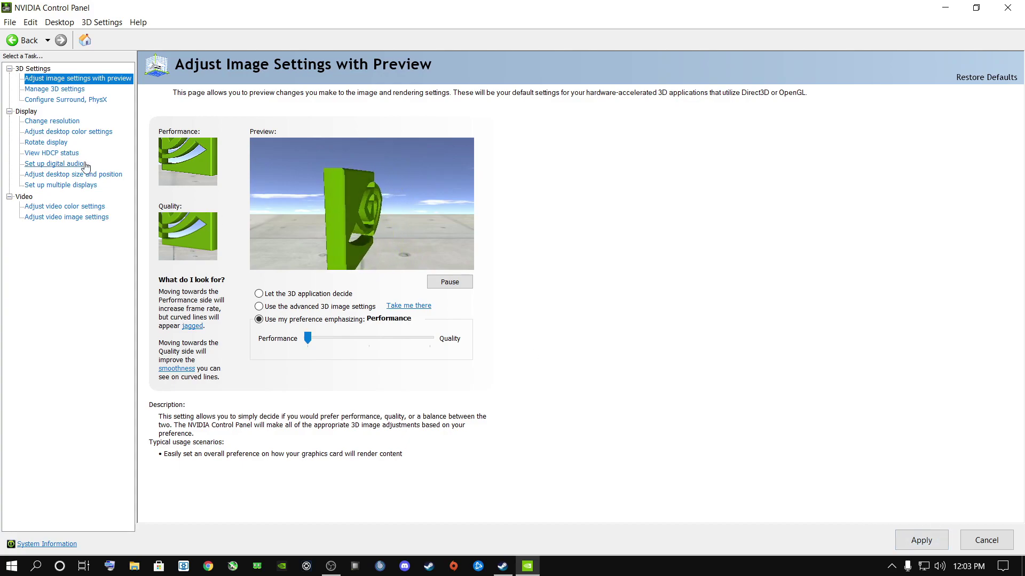
# Discard the pending image preference change and select NVIDIA GeForce RTX 2060 as the PhysX processor
pyautogui.click(55, 100)
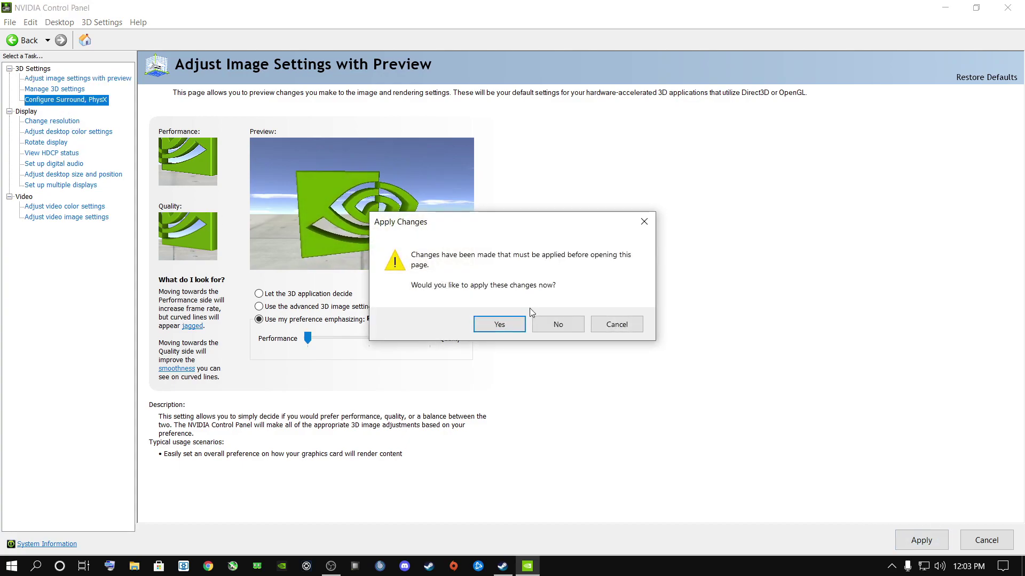
pyautogui.click(553, 326)
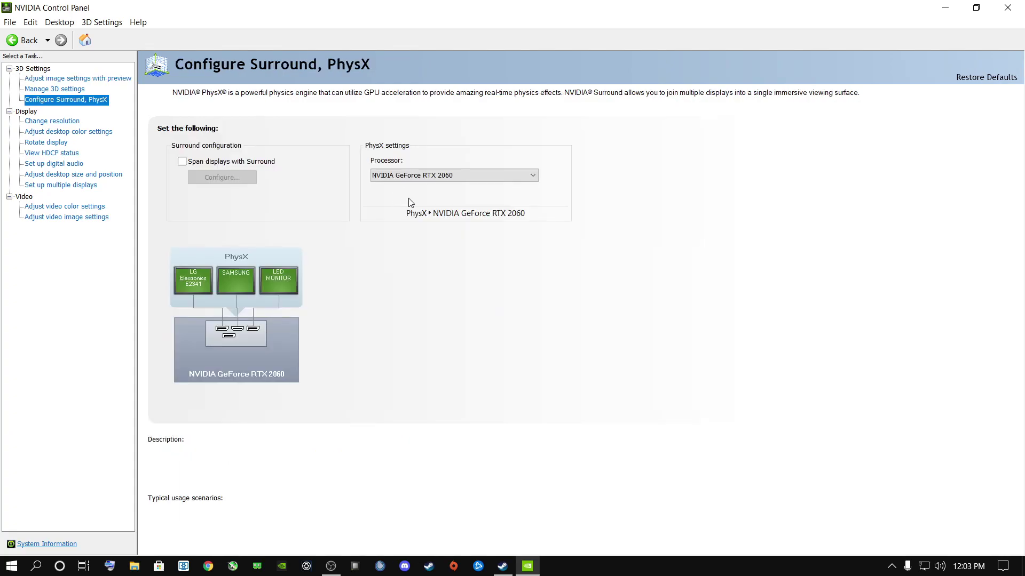
pyautogui.click(442, 179)
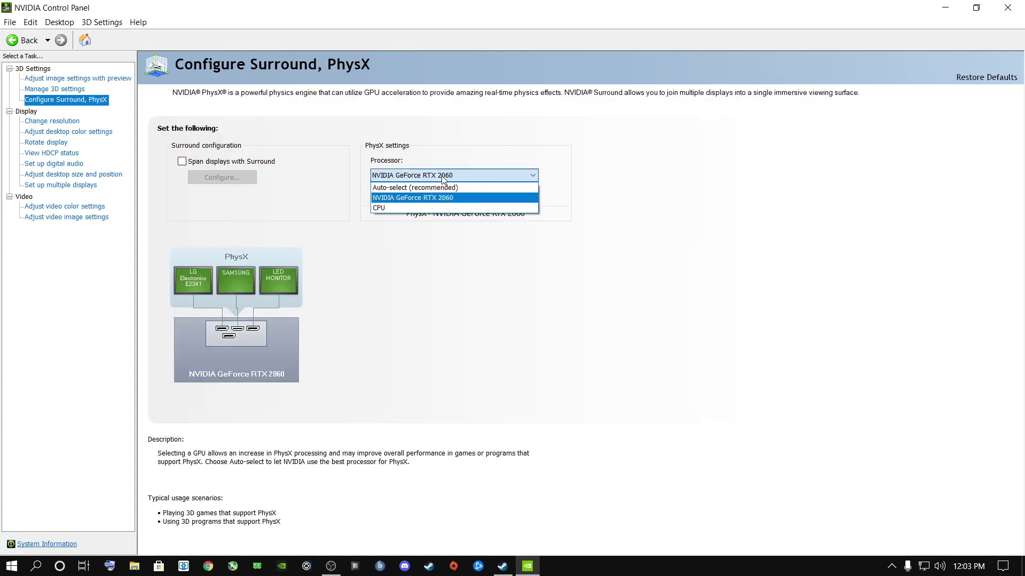
pyautogui.click(398, 198)
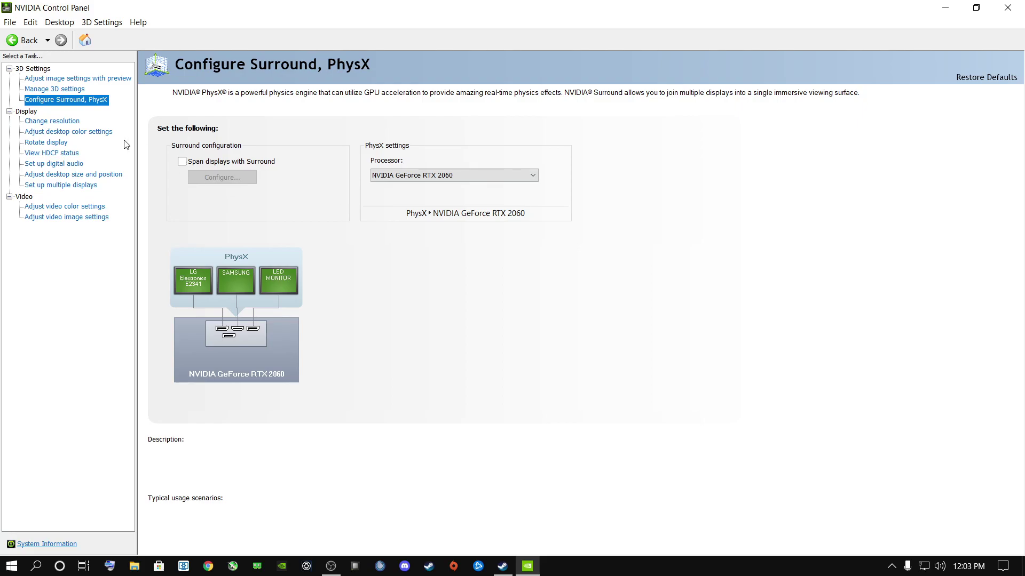
# Review the global 3D settings and look through the program-specific list for Hunt: Showdown
pyautogui.click(45, 89)
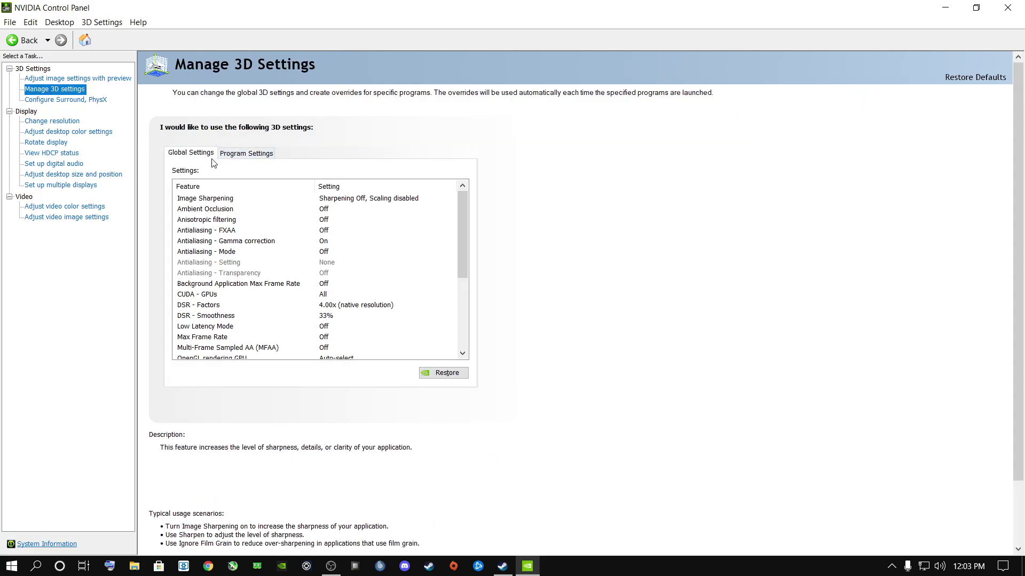
pyautogui.scroll(-4, 321, 269)
pyautogui.scroll(4, 321, 270)
pyautogui.click(246, 154)
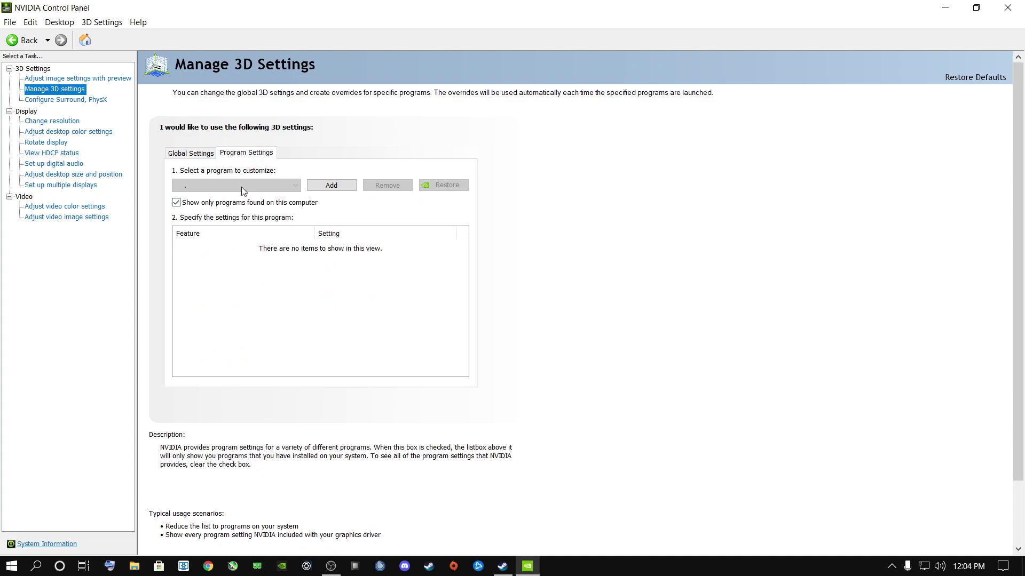
pyautogui.click(294, 185)
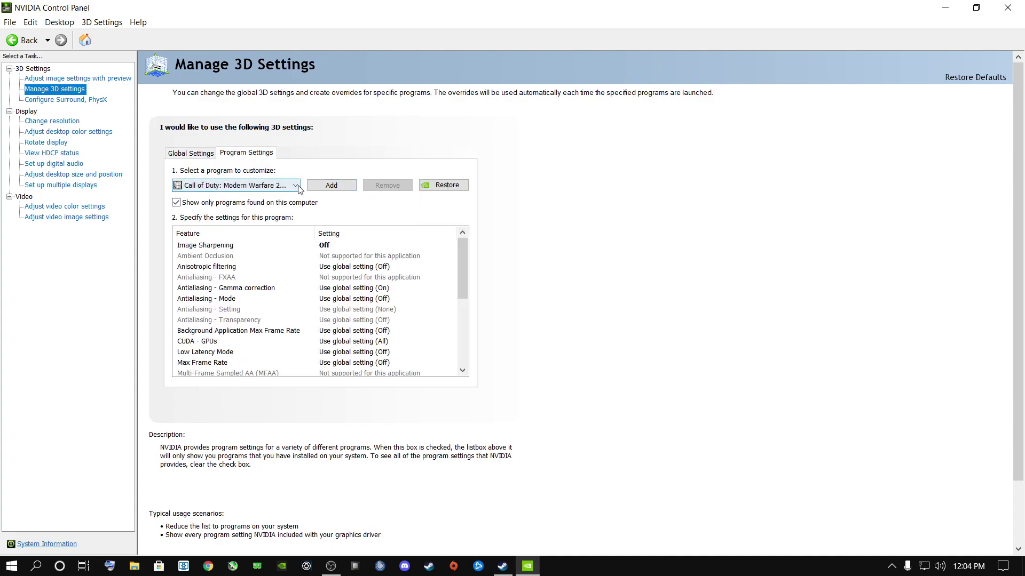
pyautogui.scroll(-9, 309, 269)
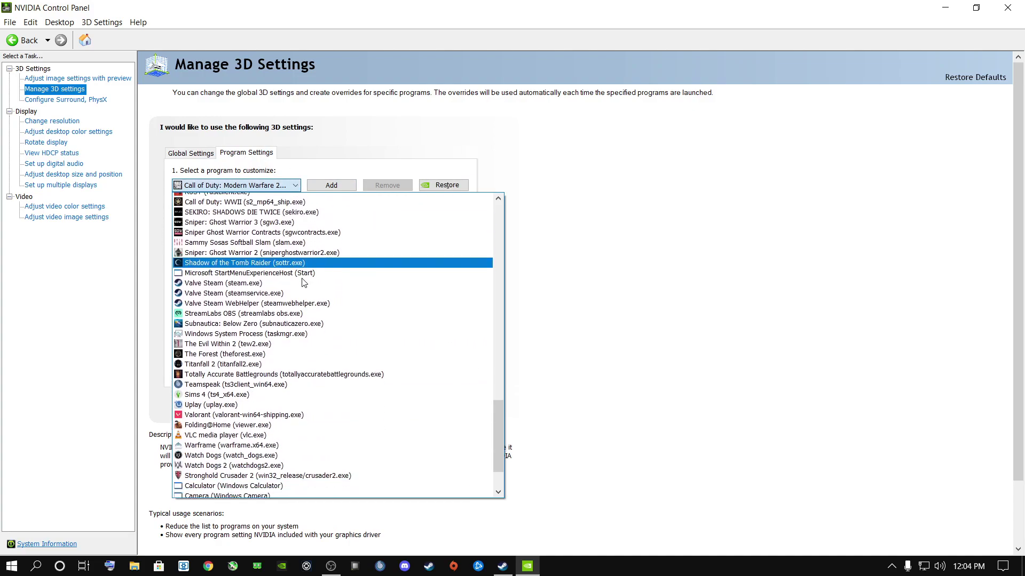
pyautogui.scroll(20, 302, 277)
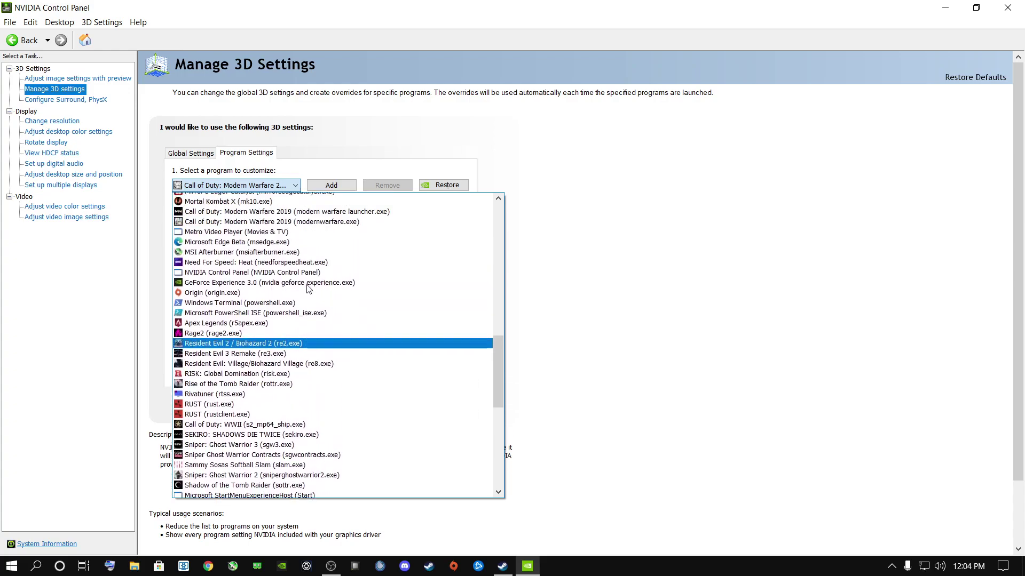
pyautogui.click(637, 266)
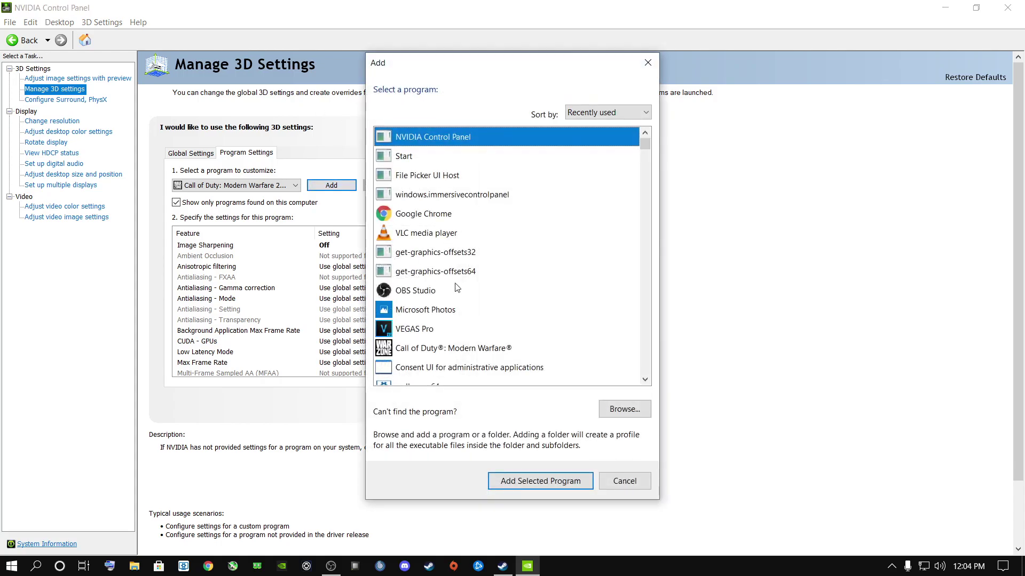
# Add the hunt application from Steam Install\steamapps\common\Hunt Showdown on drive D: as a program to customize
pyautogui.click(624, 411)
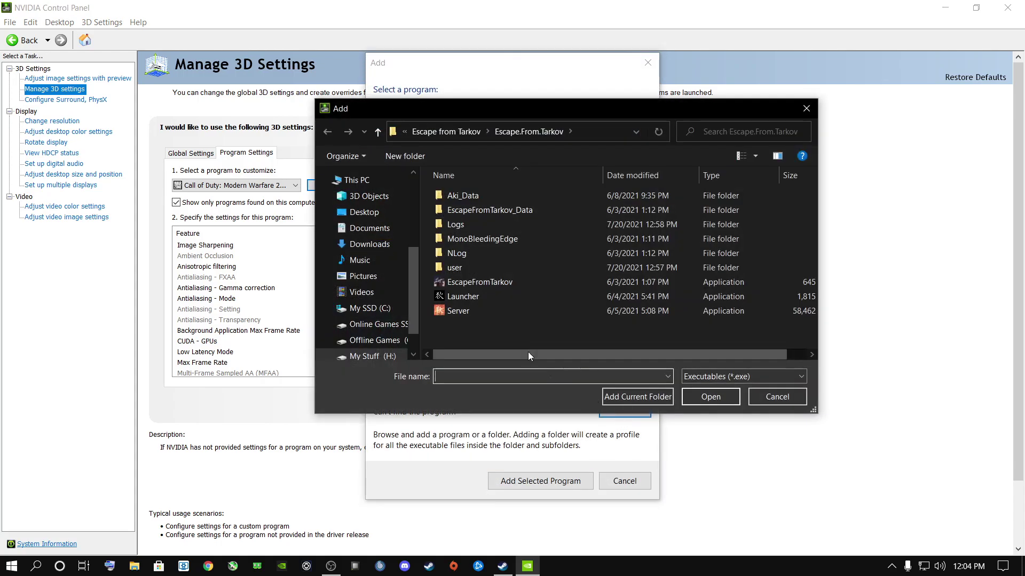
pyautogui.click(373, 324)
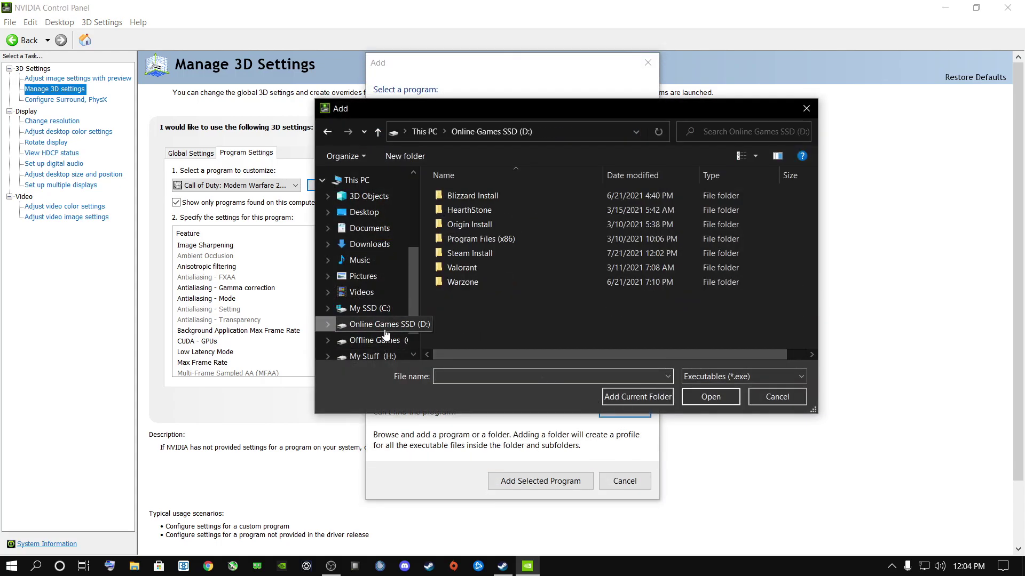
pyautogui.doubleClick(472, 255)
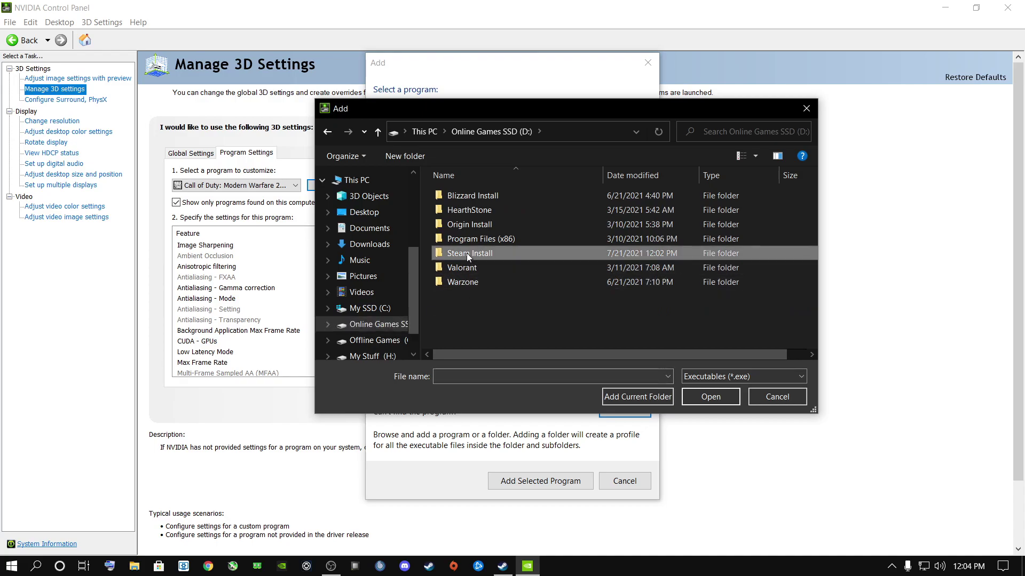
pyautogui.scroll(-2, 471, 285)
pyautogui.scroll(-2, 472, 288)
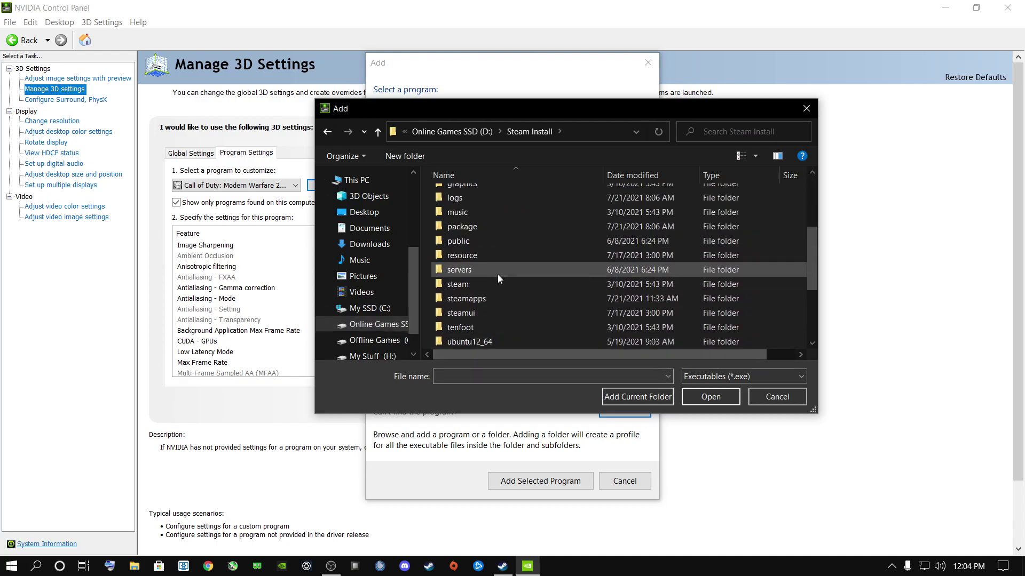
pyautogui.doubleClick(472, 257)
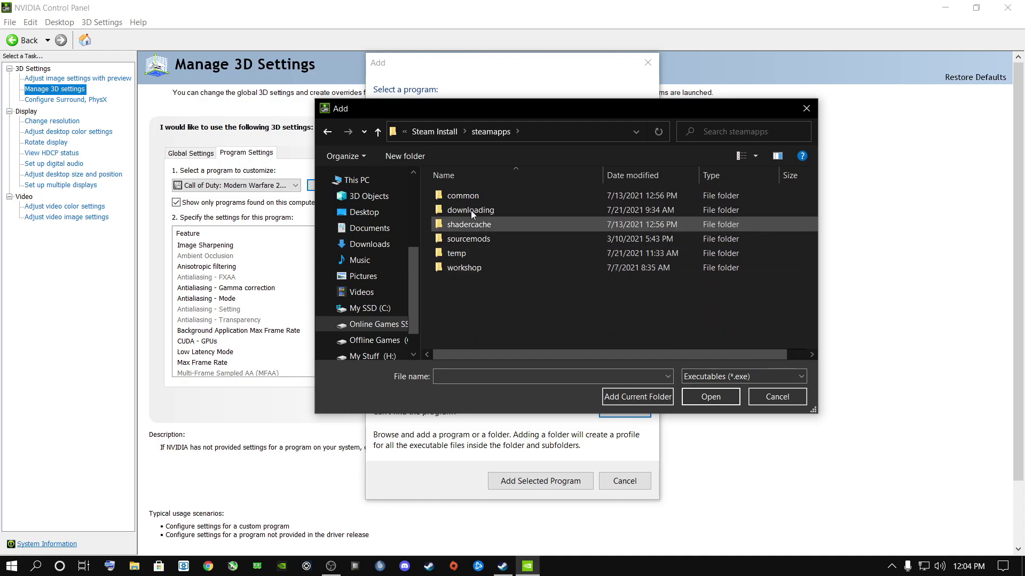
pyautogui.doubleClick(472, 197)
pyautogui.click(469, 227)
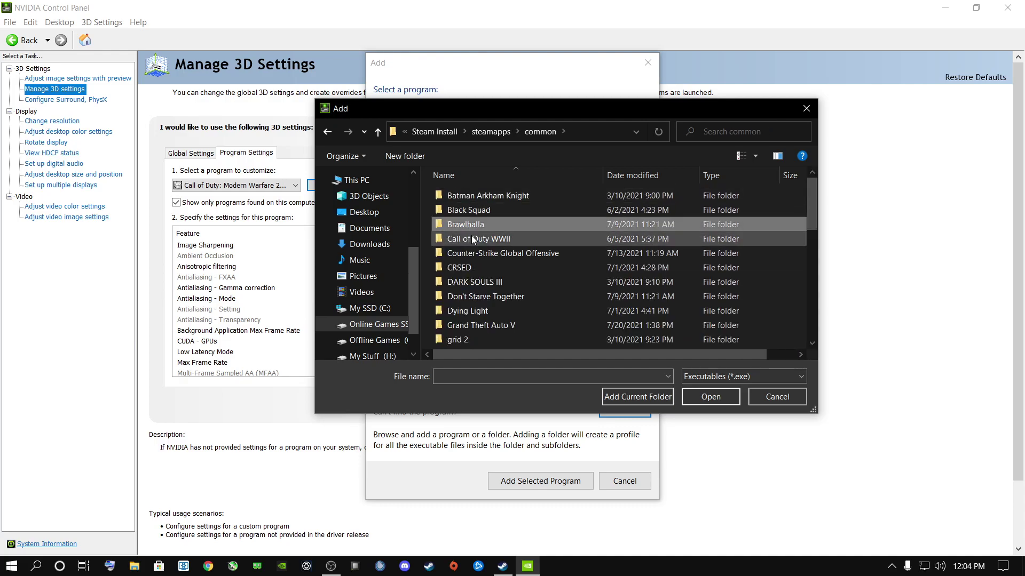
pyautogui.scroll(-4, 471, 236)
pyautogui.doubleClick(465, 234)
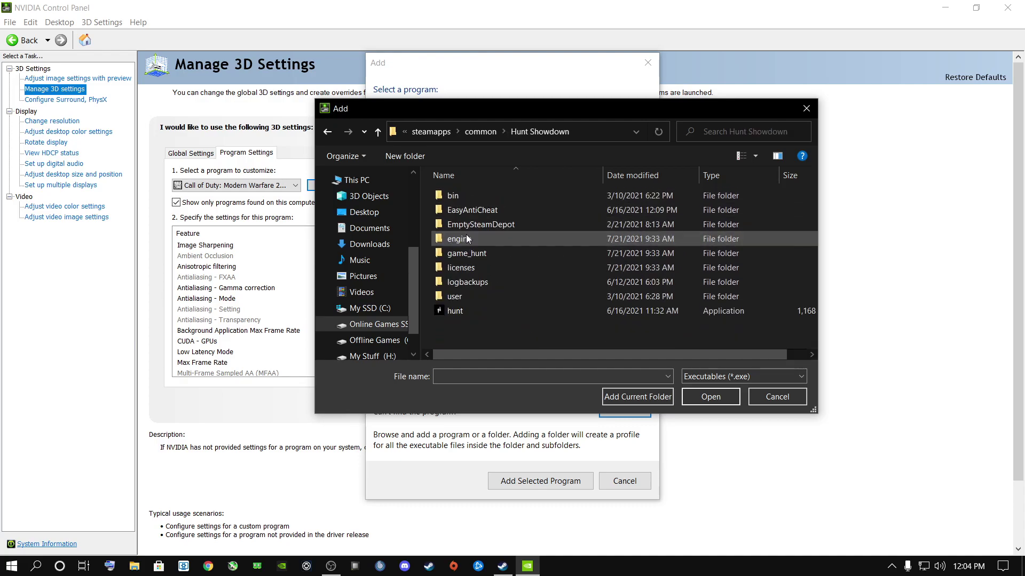
pyautogui.doubleClick(466, 309)
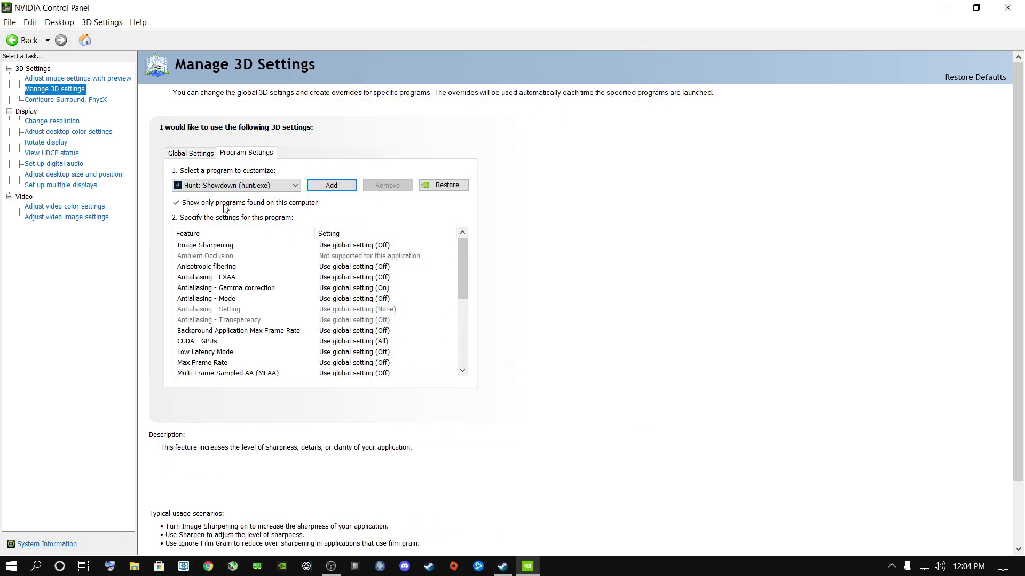
# Set Image Sharpening to Off for Hunt: Showdown
pyautogui.click(203, 246)
pyautogui.click(352, 246)
pyautogui.click(337, 291)
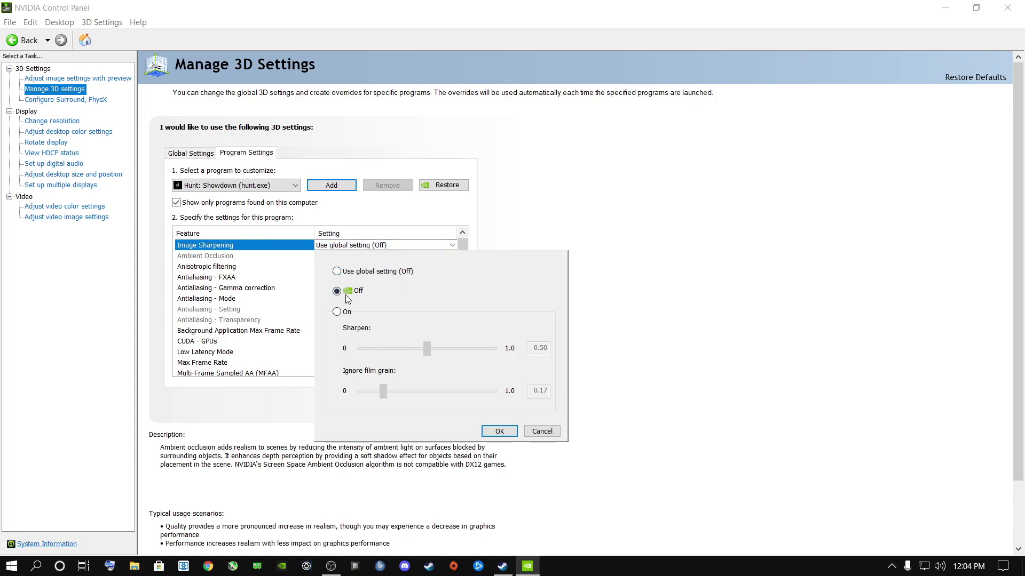
pyautogui.click(496, 430)
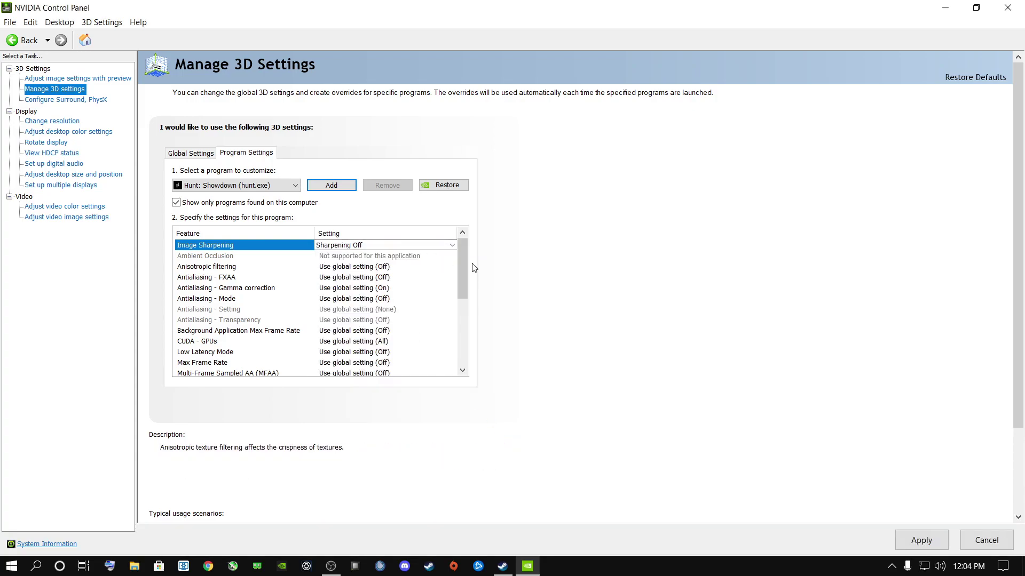
# Set CUDA - GPUs for Hunt: Showdown to use the NVIDIA GeForce RTX 2060 instead of the global setting
pyautogui.scroll(-2, 462, 279)
pyautogui.moveTo(201, 280)
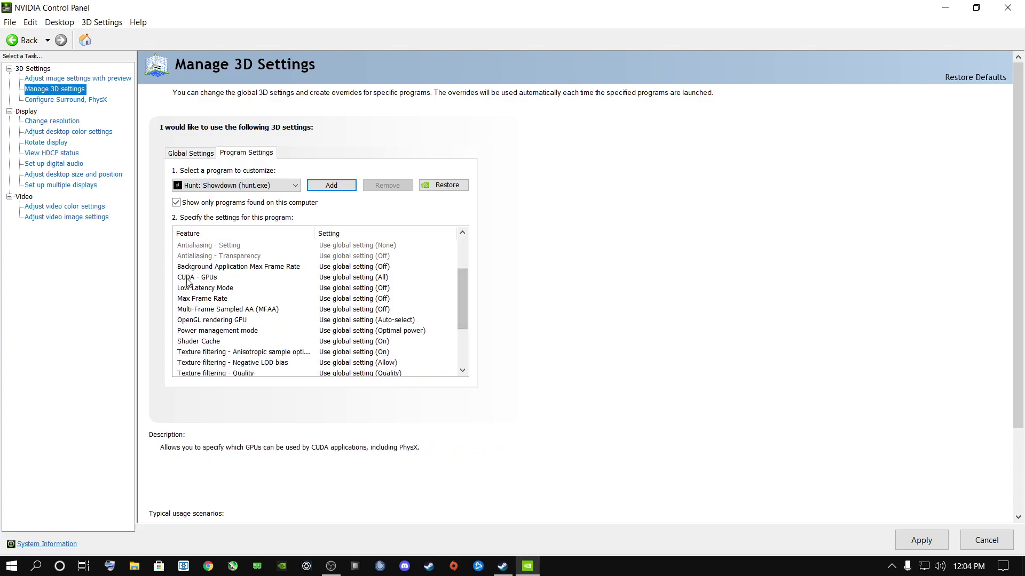
pyautogui.click(350, 279)
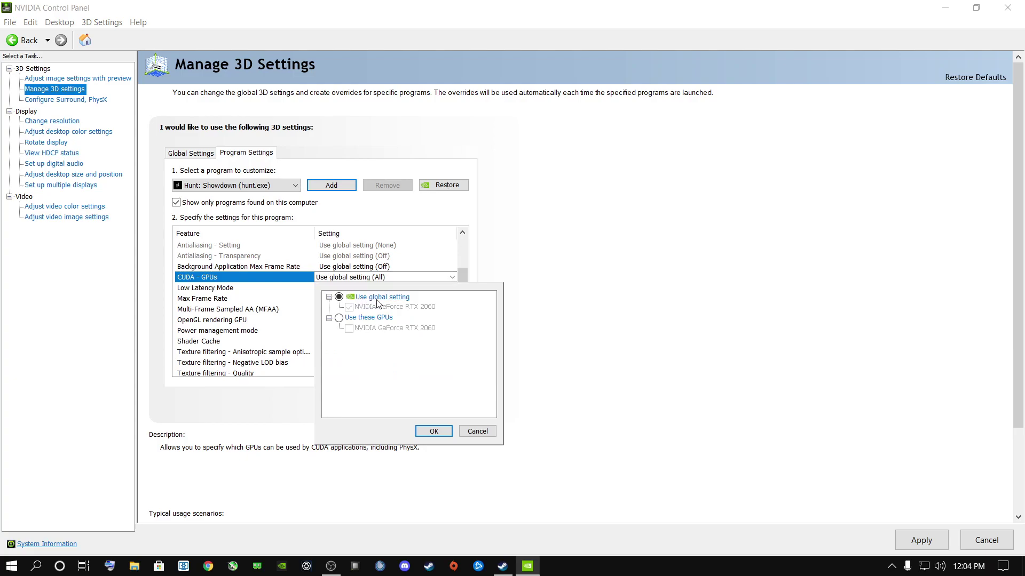
pyautogui.click(341, 319)
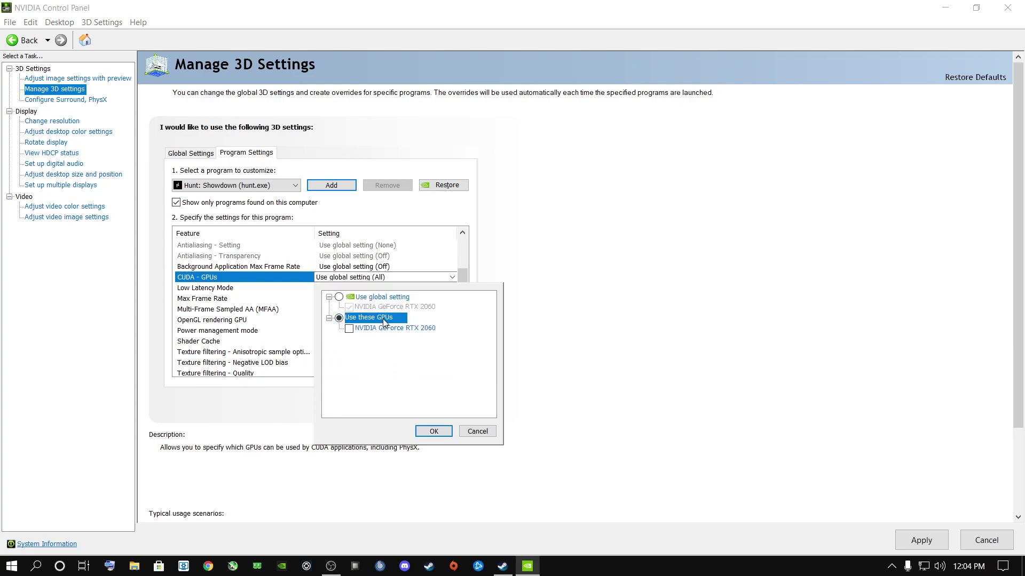
pyautogui.click(349, 330)
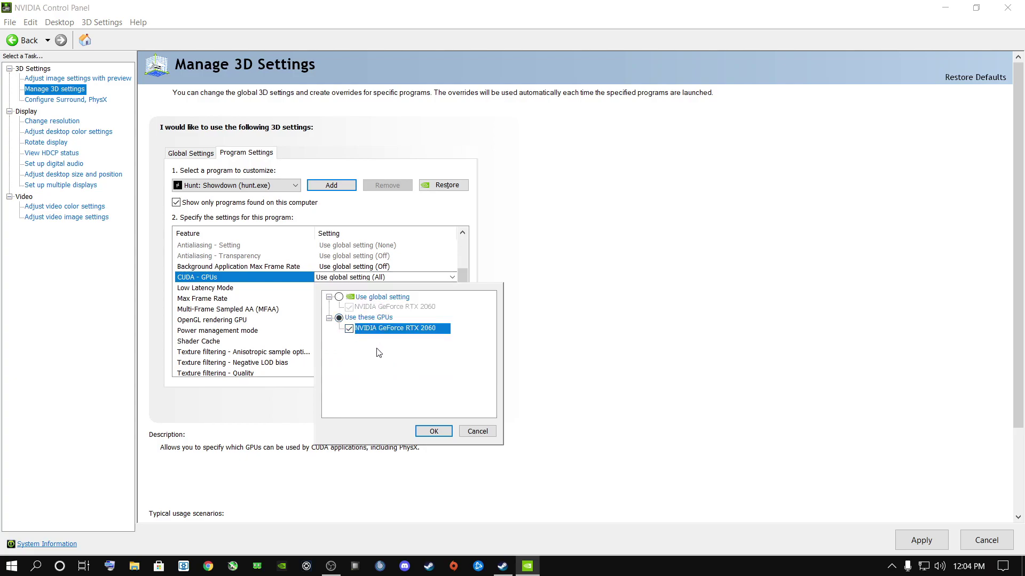
pyautogui.click(437, 431)
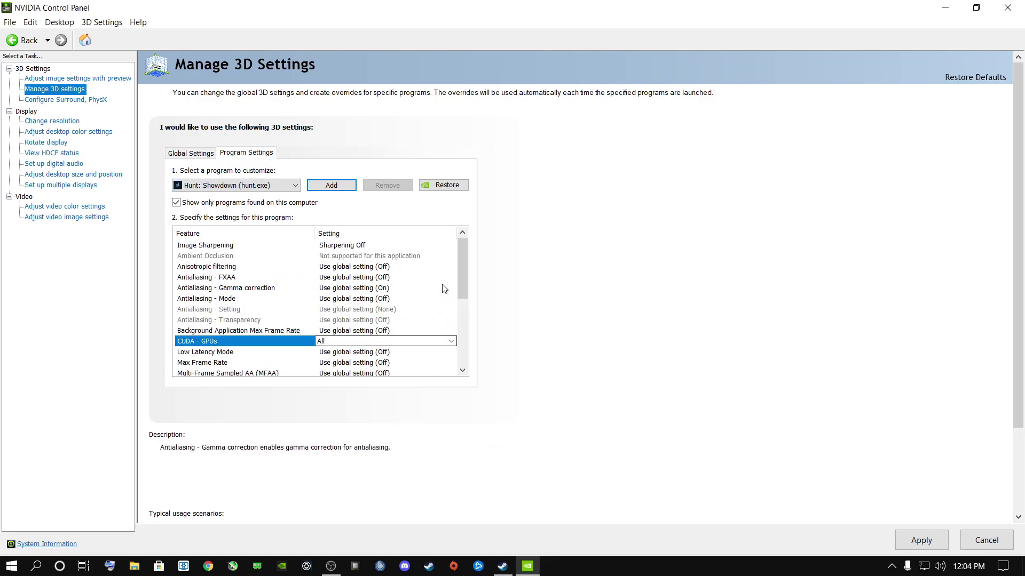
# Examine the available options for Texture filtering - Quality without choosing a different one
pyautogui.moveTo(460, 274); pyautogui.dragTo(461, 333)
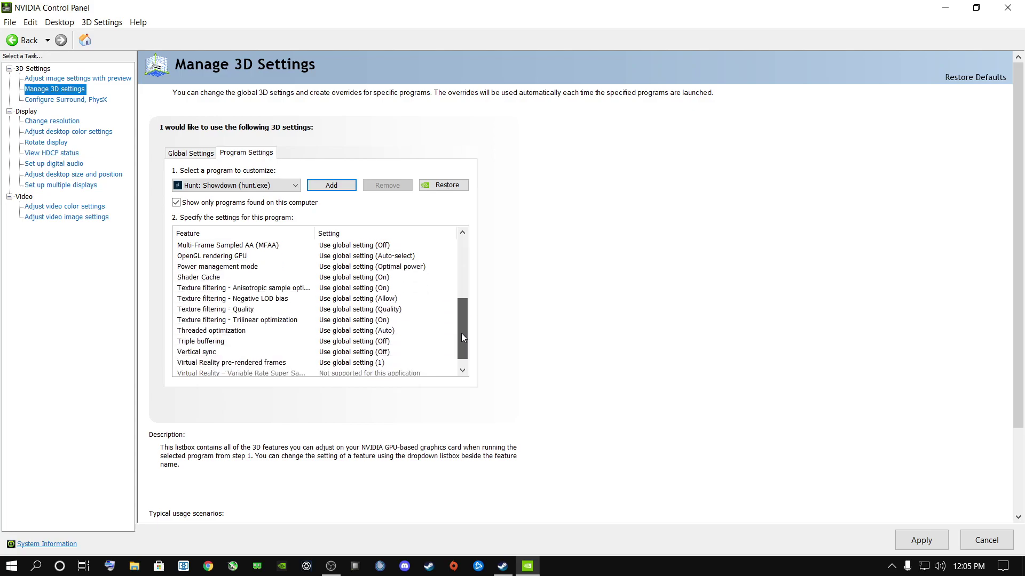
pyautogui.click(229, 311)
pyautogui.click(361, 311)
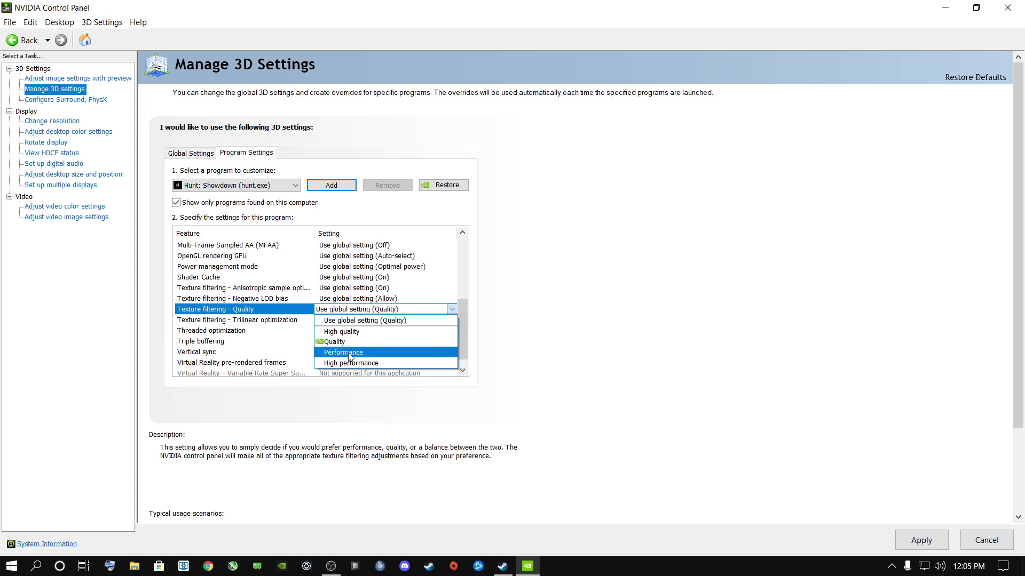
pyautogui.click(593, 352)
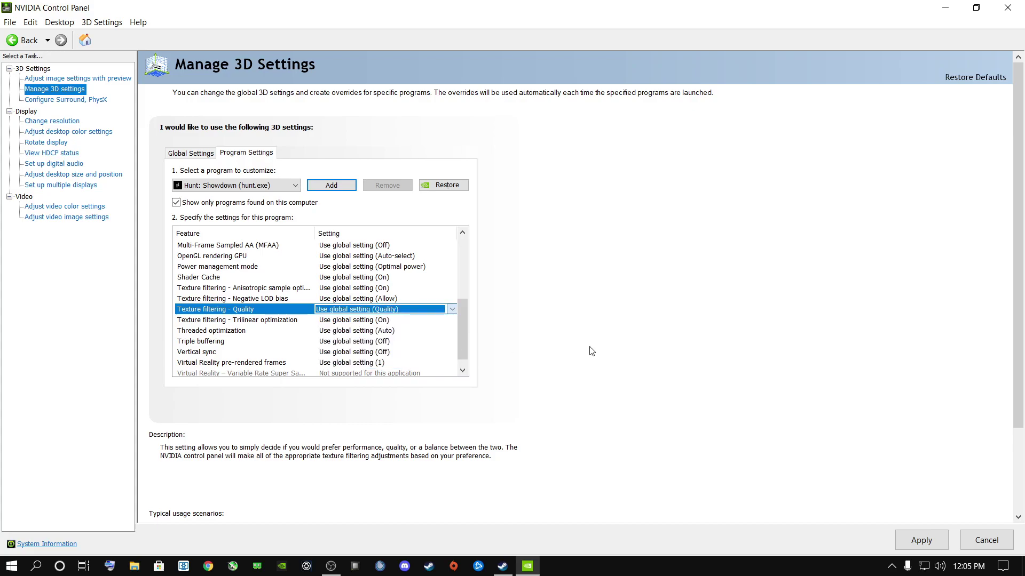
# Set Vertical sync to Off for Hunt: Showdown and close the NVIDIA Control Panel
pyautogui.scroll(-1, 463, 320)
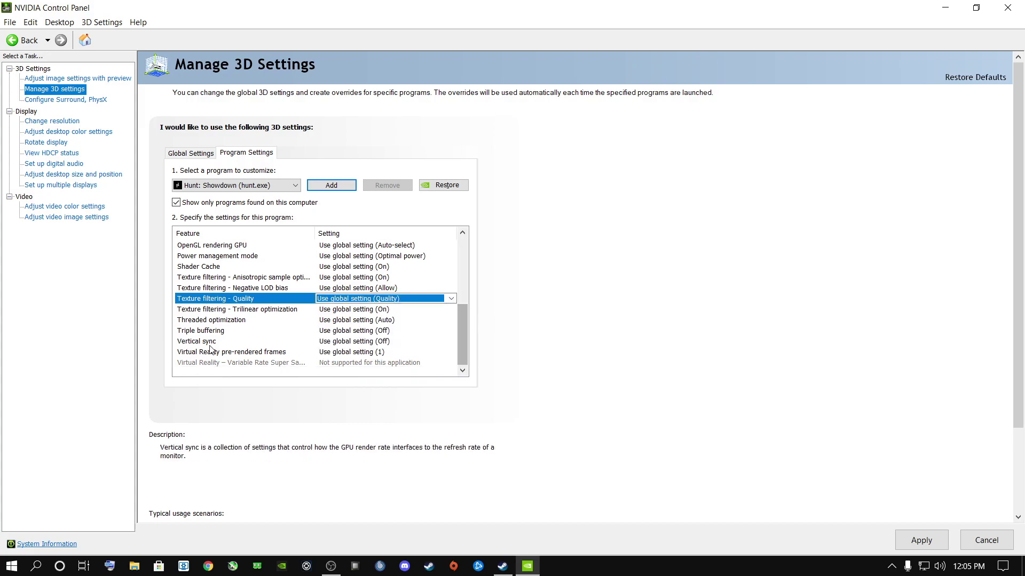
pyautogui.click(330, 344)
pyautogui.click(329, 344)
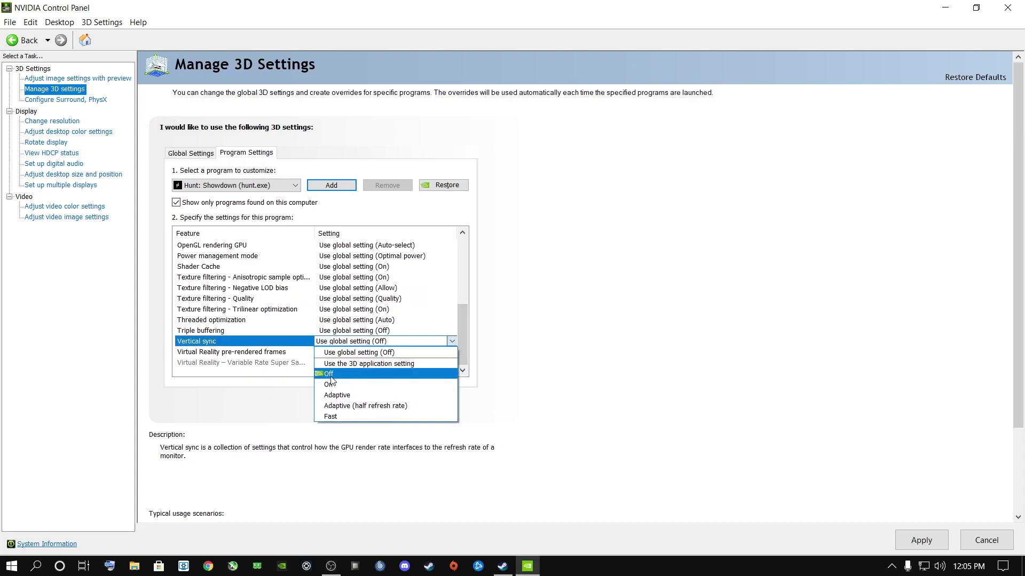
pyautogui.click(336, 374)
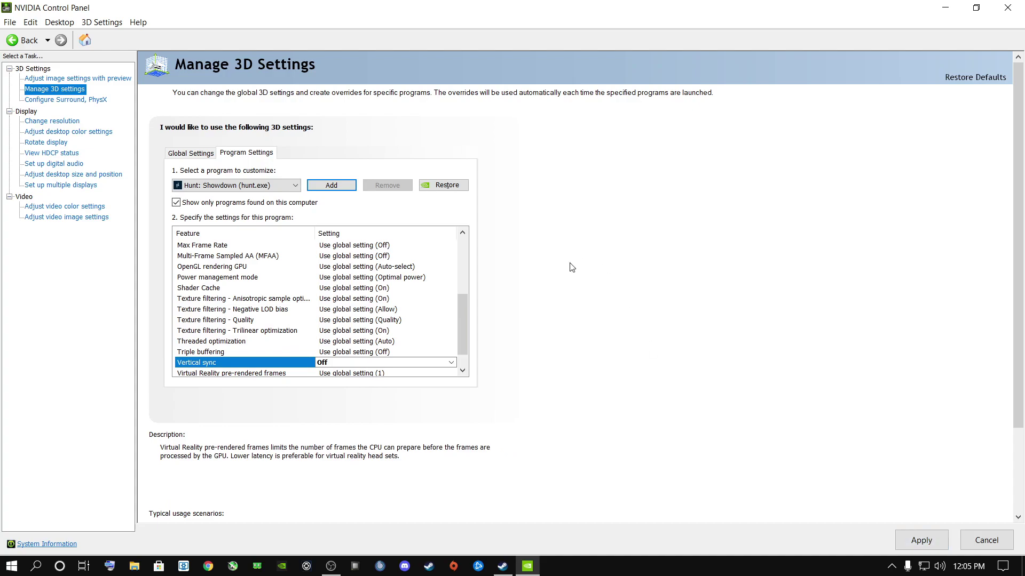
pyautogui.click(1008, 8)
pyautogui.click(527, 321)
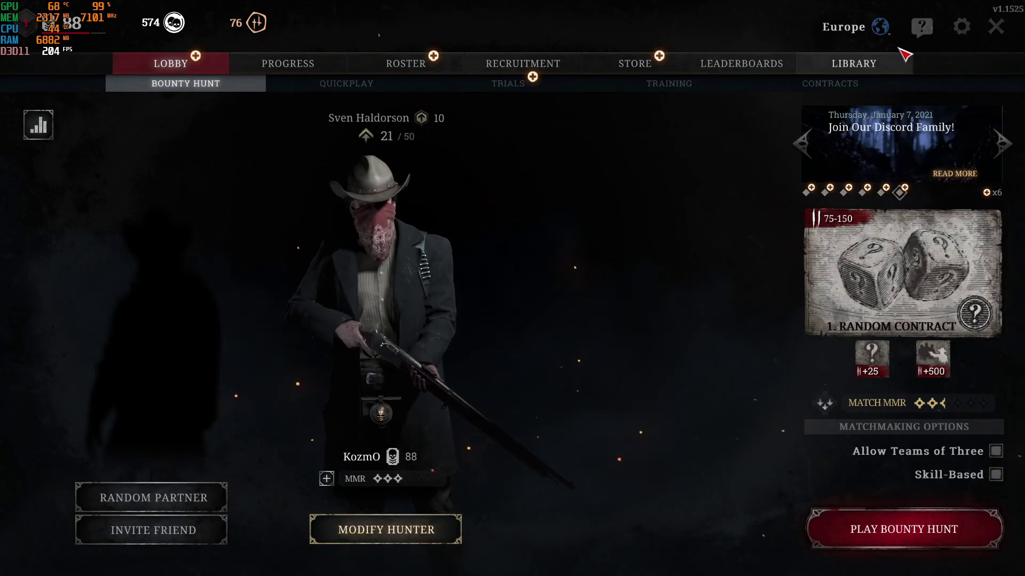
# Switch to Hunt: Showdown, open its graphics settings and review the basic settings
pyautogui.click(963, 27)
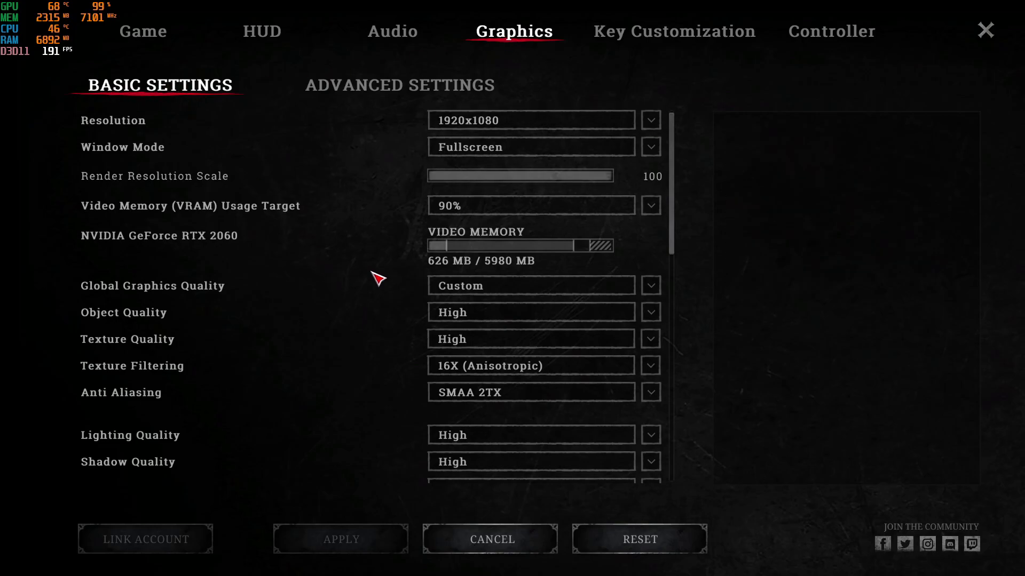
pyautogui.scroll(-6, 377, 277)
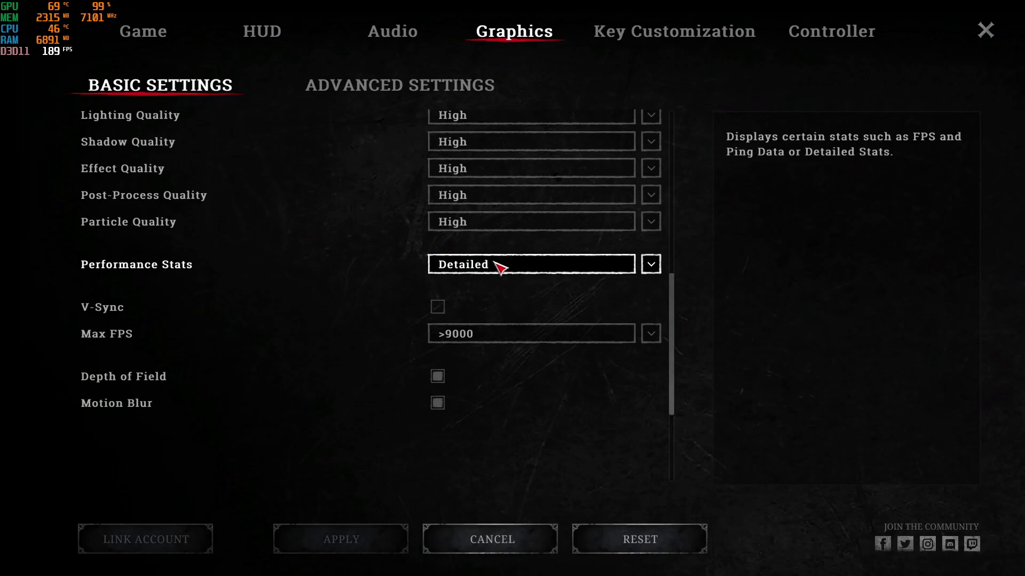
pyautogui.scroll(6, 390, 295)
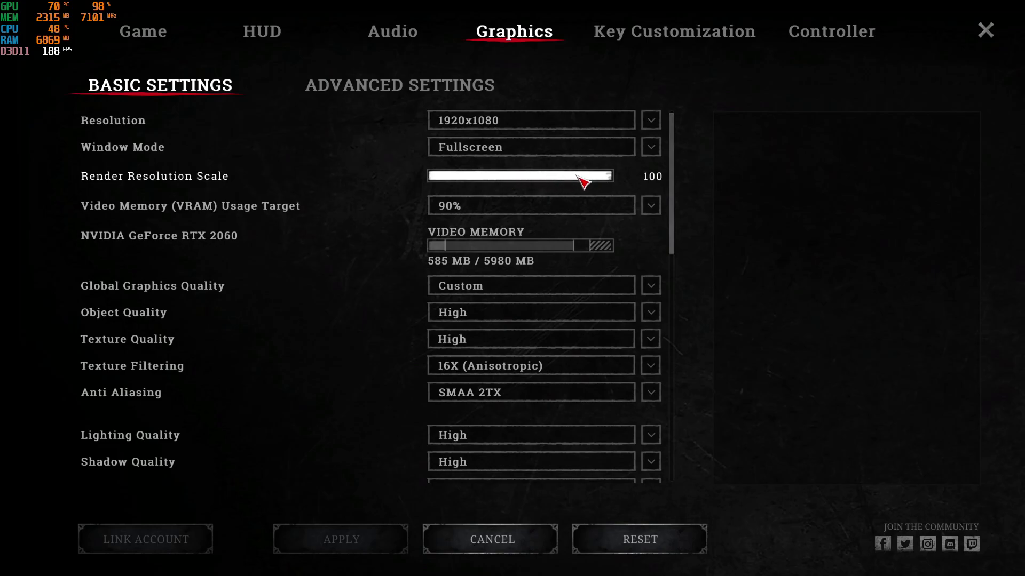
# Set Render Resolution Scale to 90 and the Video Memory (VRAM) Usage Target to 70%
pyautogui.click(603, 179)
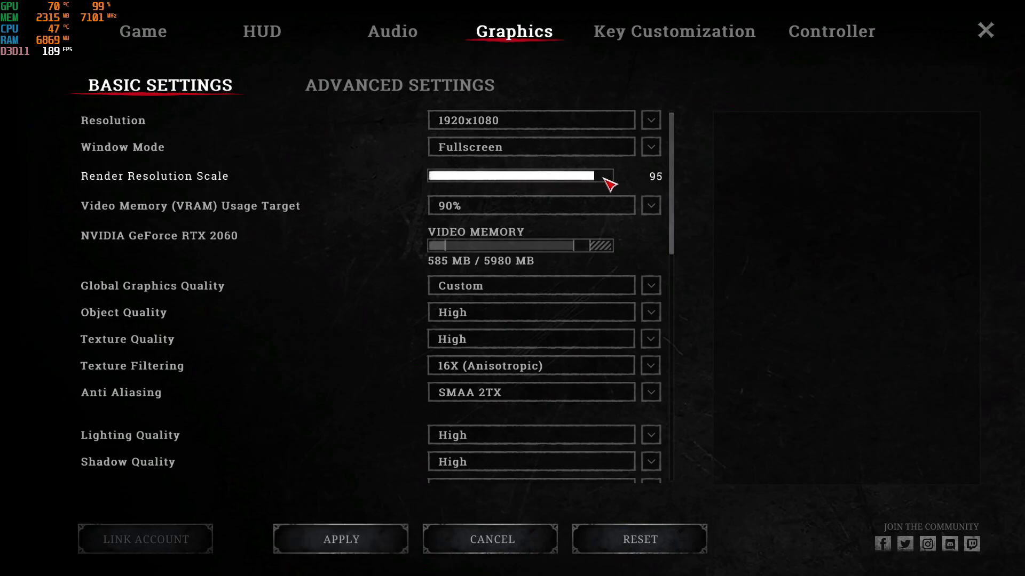
pyautogui.click(587, 178)
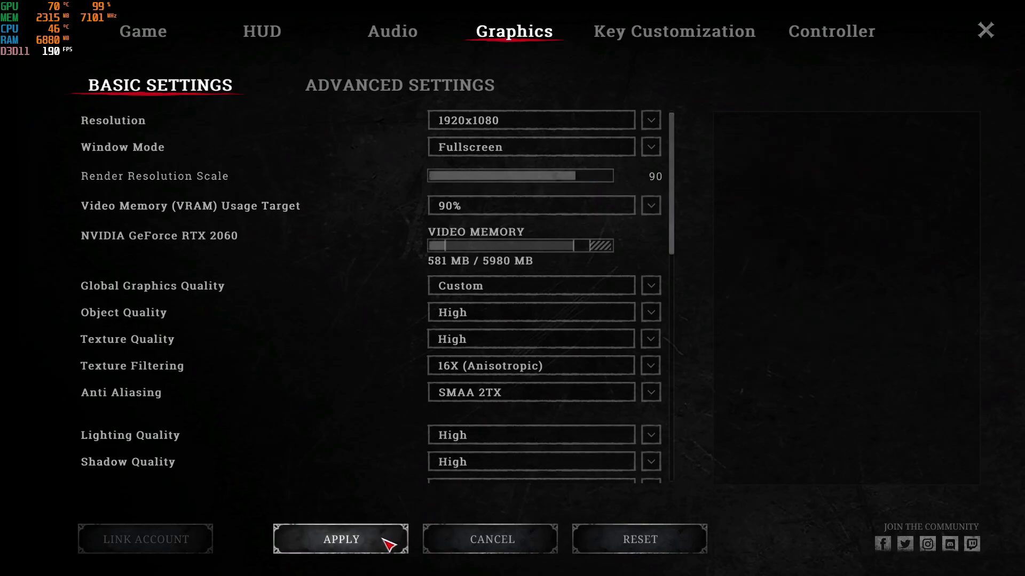
pyautogui.click(553, 204)
pyautogui.click(505, 233)
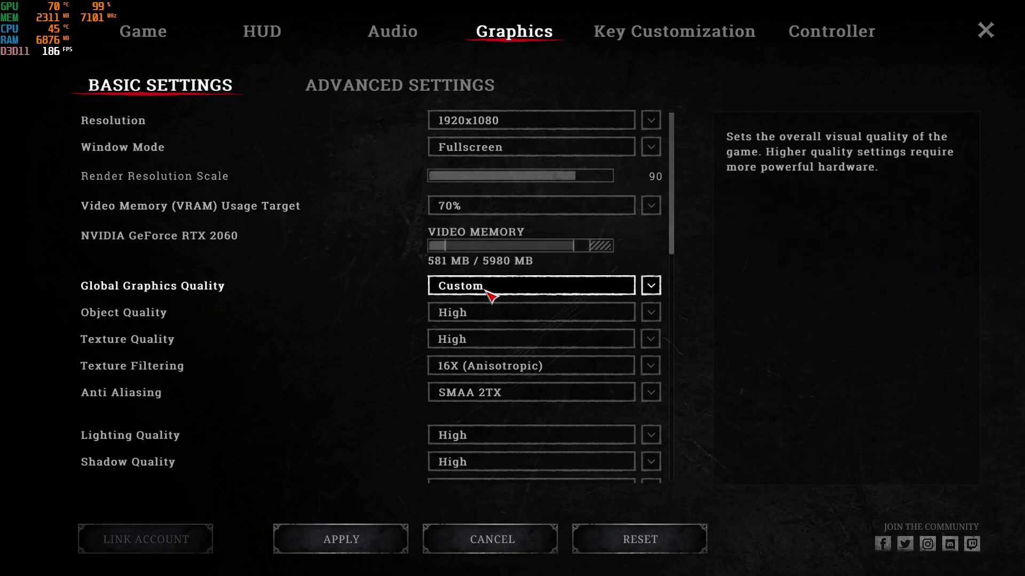